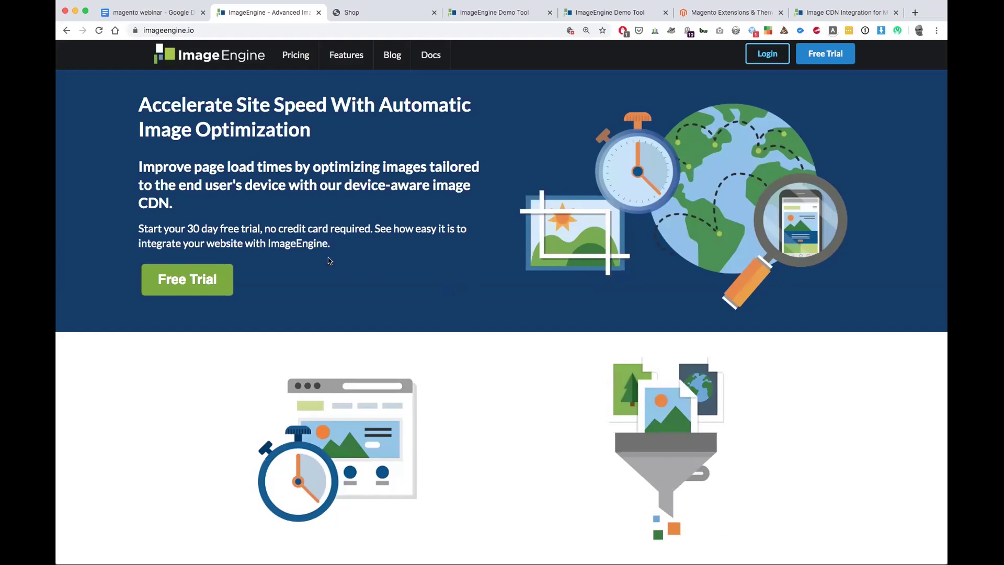
# - Highlight the ImageEngine homepage's web address in the address bar, then deselect it
pyautogui.press('super+l')
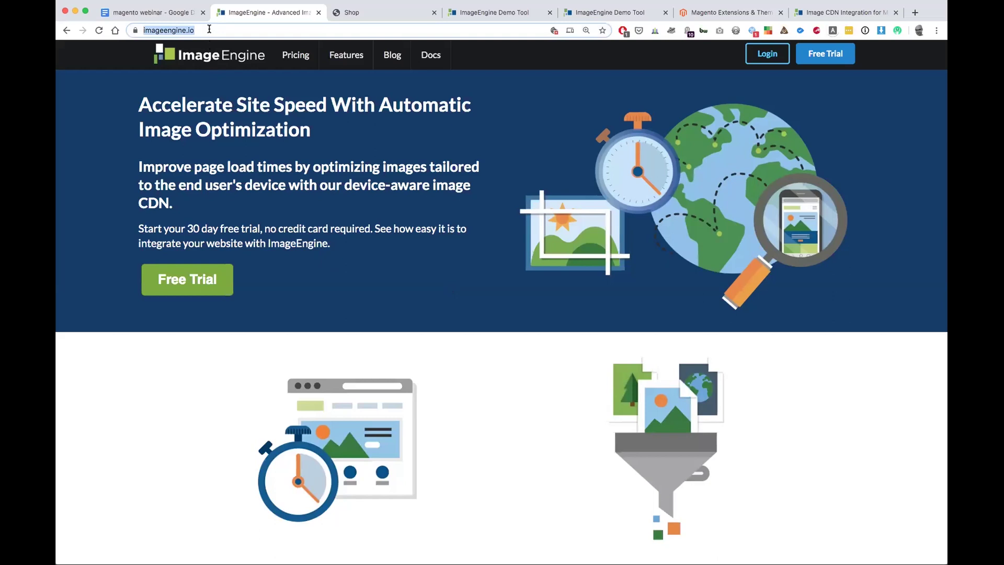
pyautogui.click(411, 208)
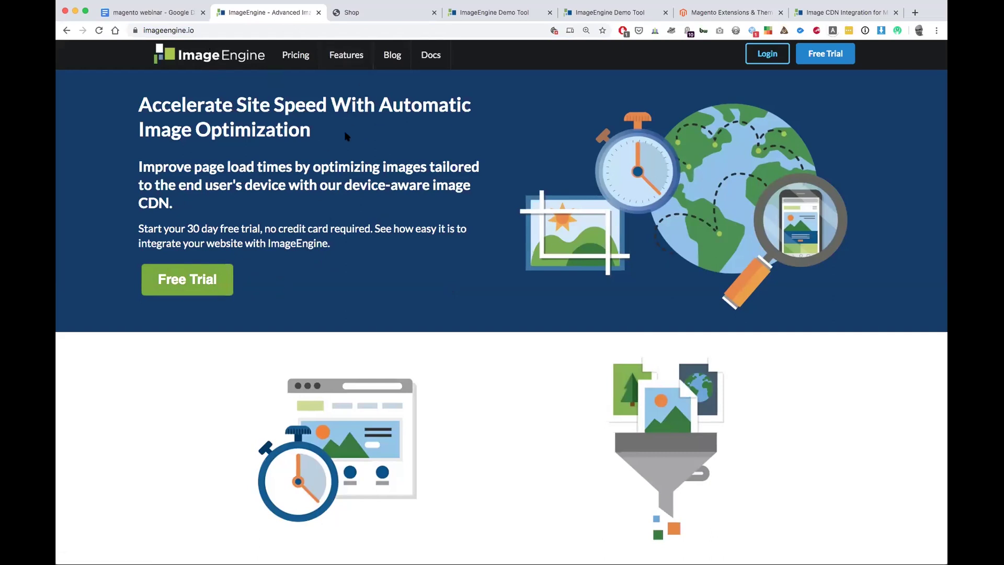
# - Switch to the Shop demo store and scroll through its Shopping Demo product grids
pyautogui.click(359, 16)
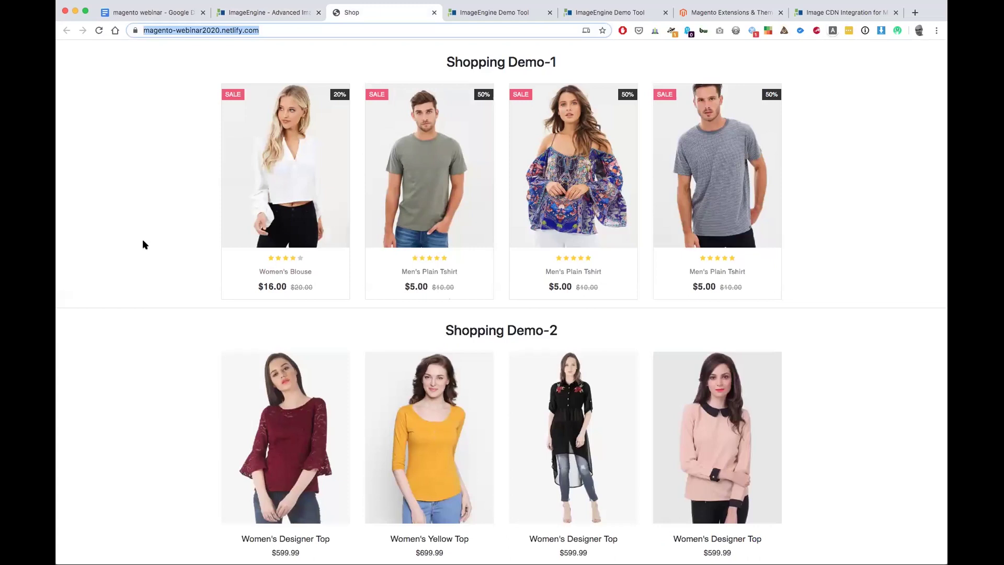
pyautogui.scroll(-10, 136, 283)
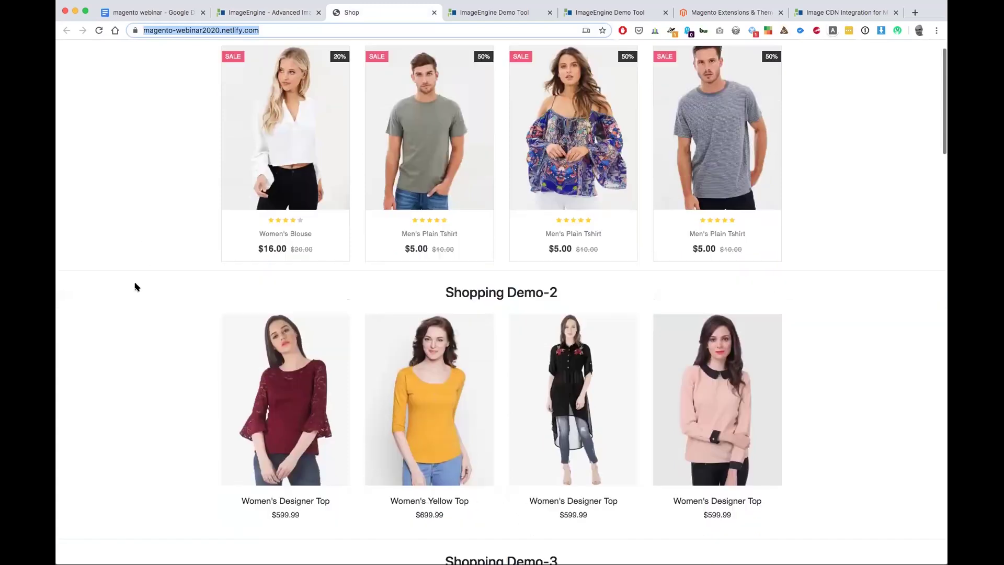
pyautogui.scroll(-13, 135, 287)
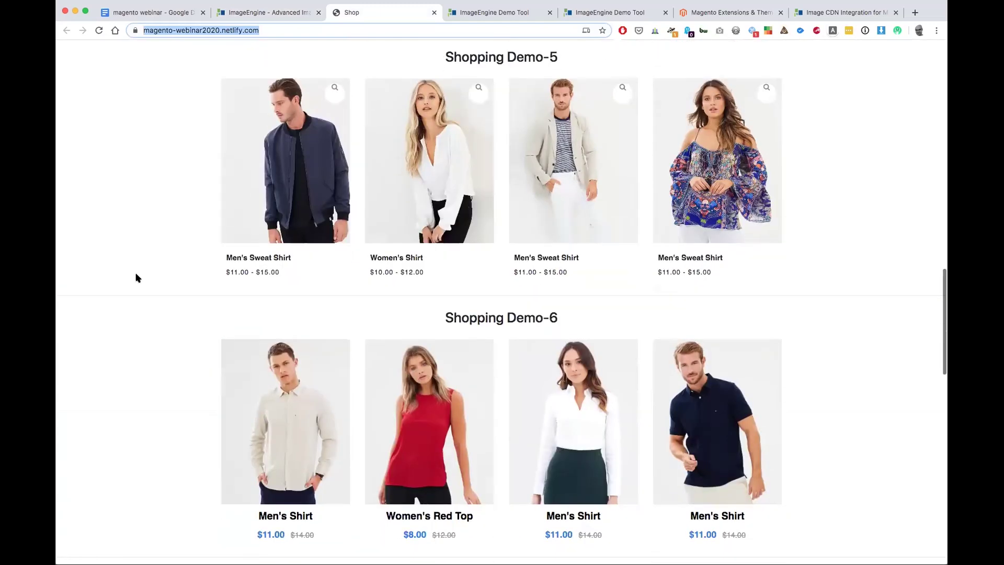
pyautogui.scroll(-1, 191, 309)
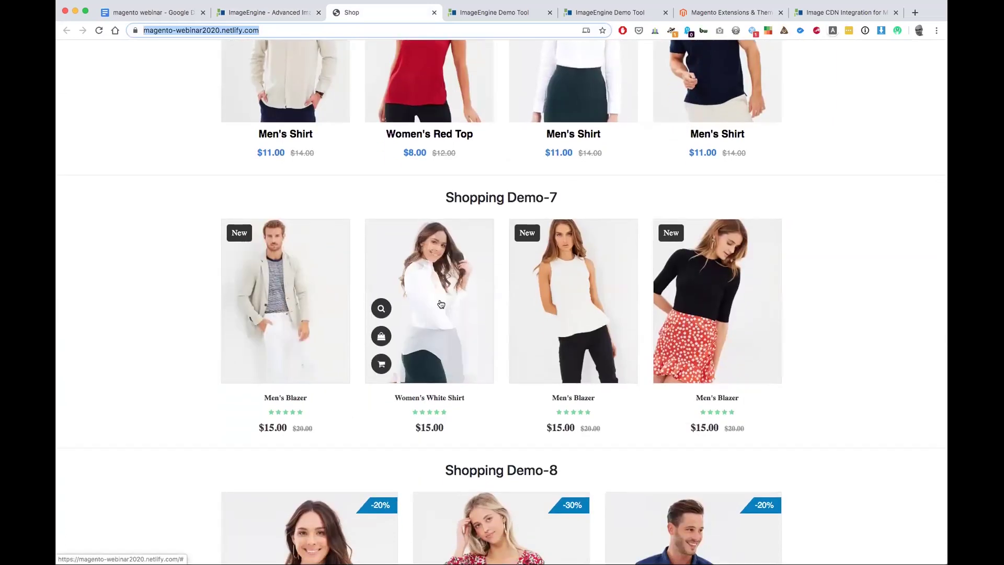
pyautogui.scroll(-3, 826, 268)
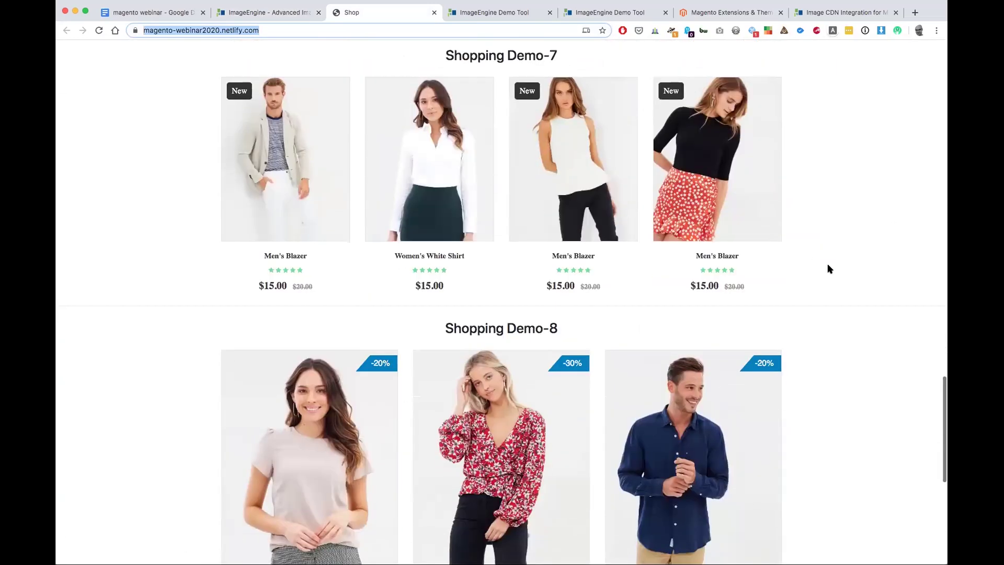
pyautogui.scroll(18, 826, 268)
pyautogui.scroll(13, 825, 268)
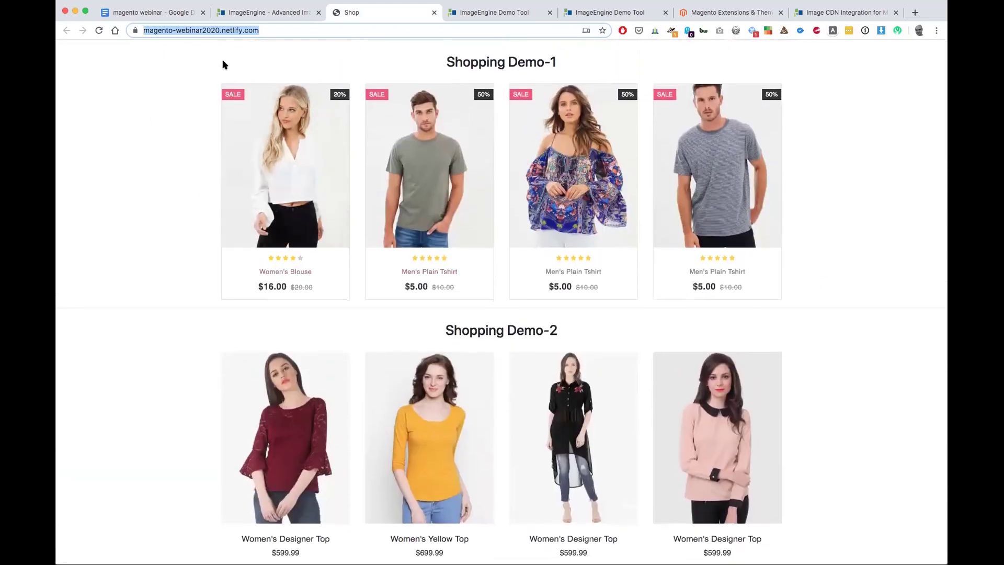
pyautogui.click(265, 29)
pyautogui.moveTo(283, 31); pyautogui.dragTo(273, 31)
pyautogui.hotkey('shift', 'Home')
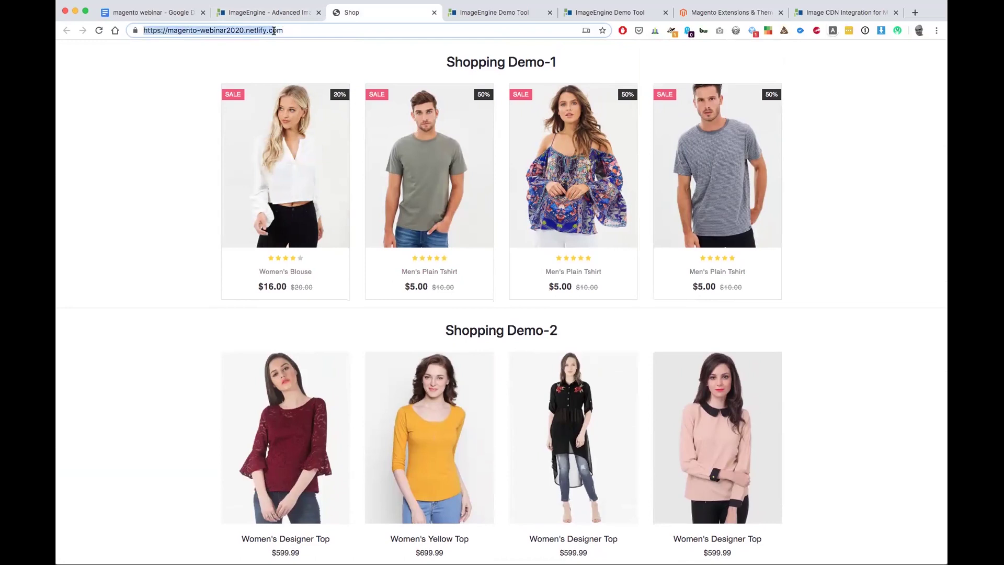
pyautogui.click(302, 31)
pyautogui.hotkey('alt', 'shift', 'Left')
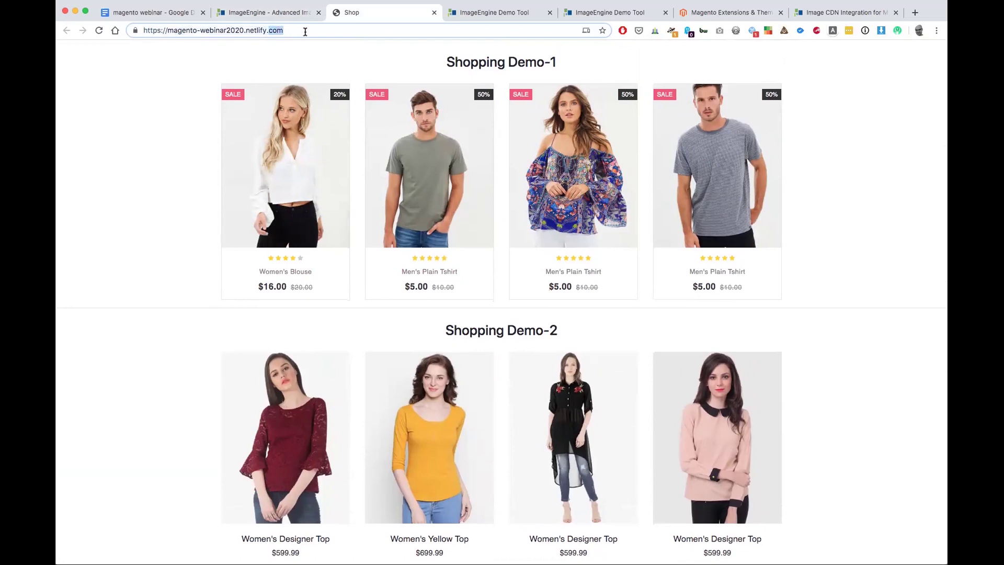
pyautogui.click(305, 31)
pyautogui.hotkey('shift', 'Home')
pyautogui.press('super+c')
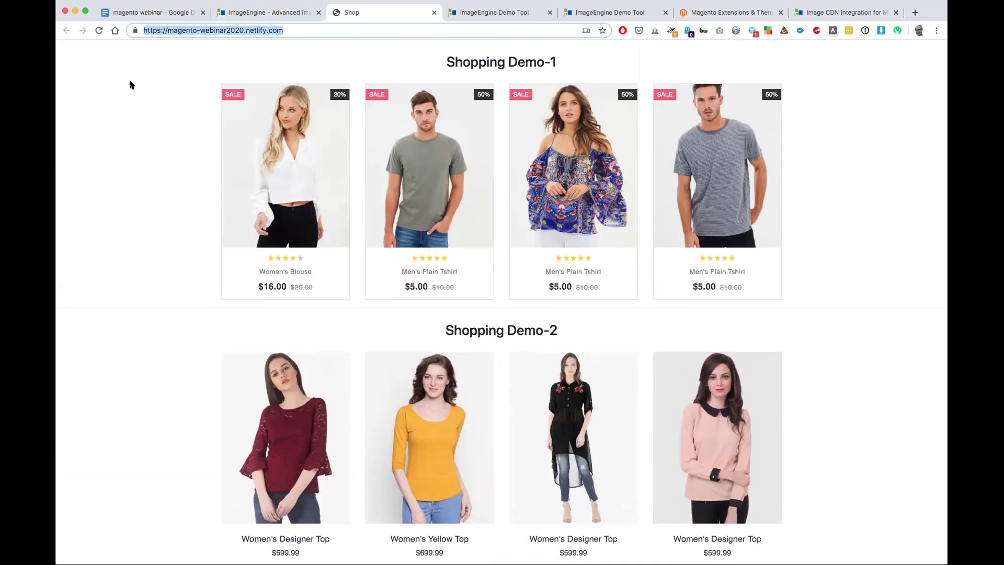
# - Back on ImageEngine, start the free trial with the pasted demo store address as the website
pyautogui.click(269, 12)
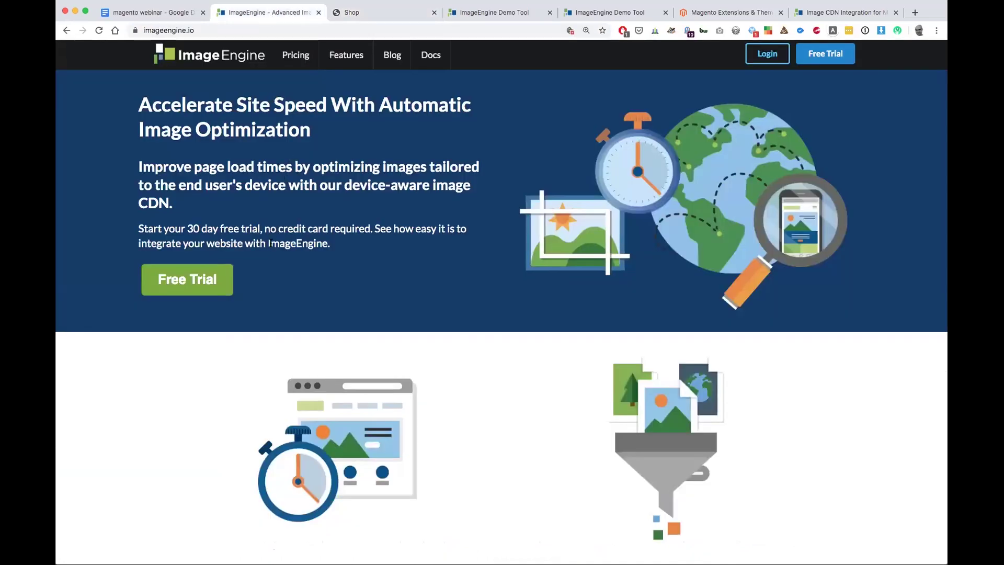
pyautogui.click(193, 289)
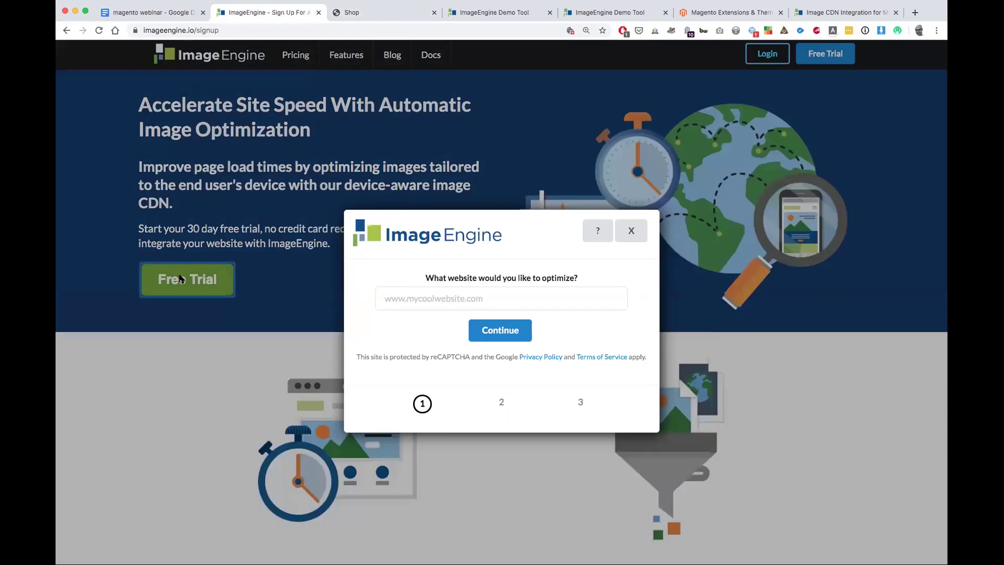
pyautogui.click(453, 298)
pyautogui.press('super+v')
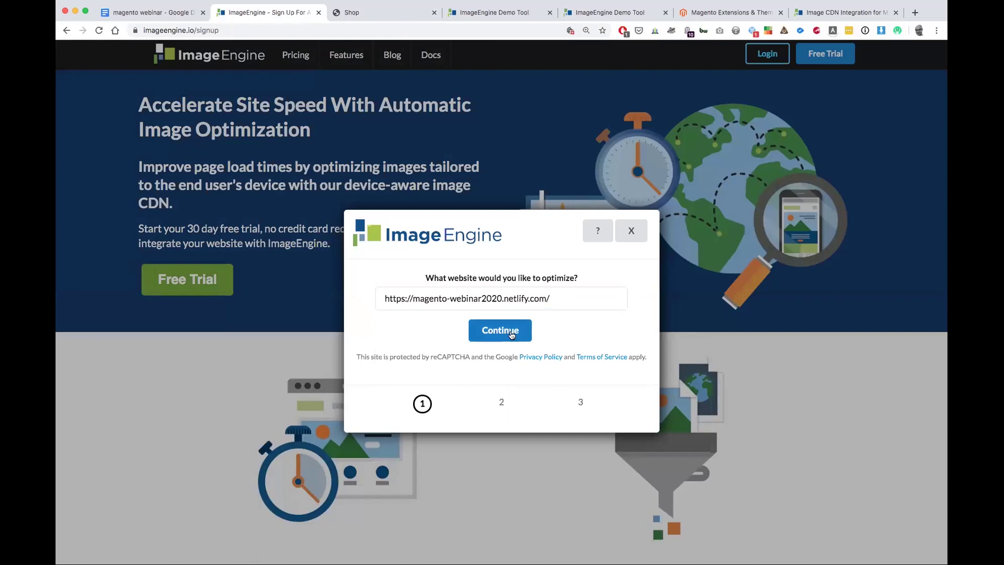
pyautogui.click(530, 334)
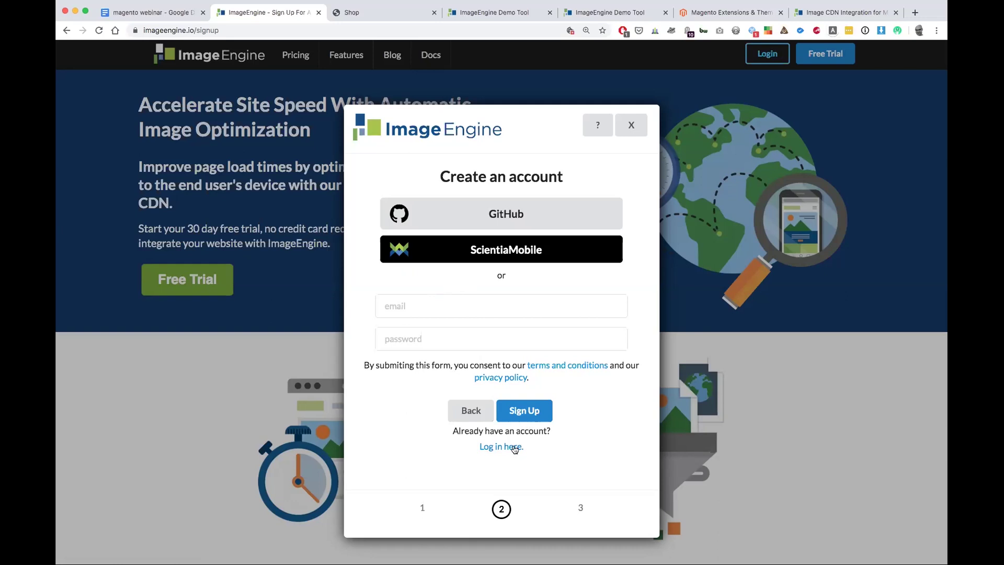
# - Create the trial account by signing up with GitHub
pyautogui.click(518, 446)
pyautogui.click(522, 446)
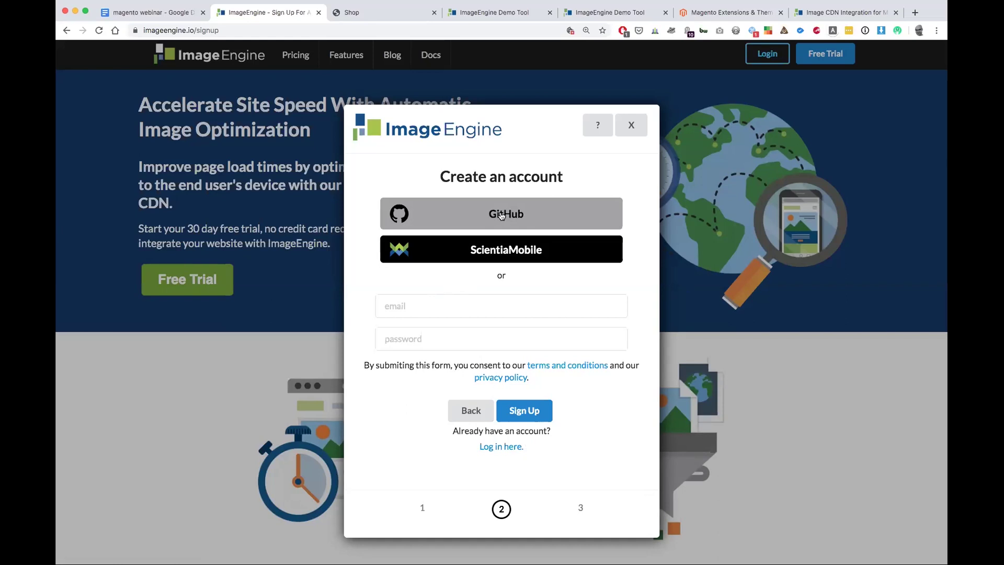
pyautogui.click(502, 215)
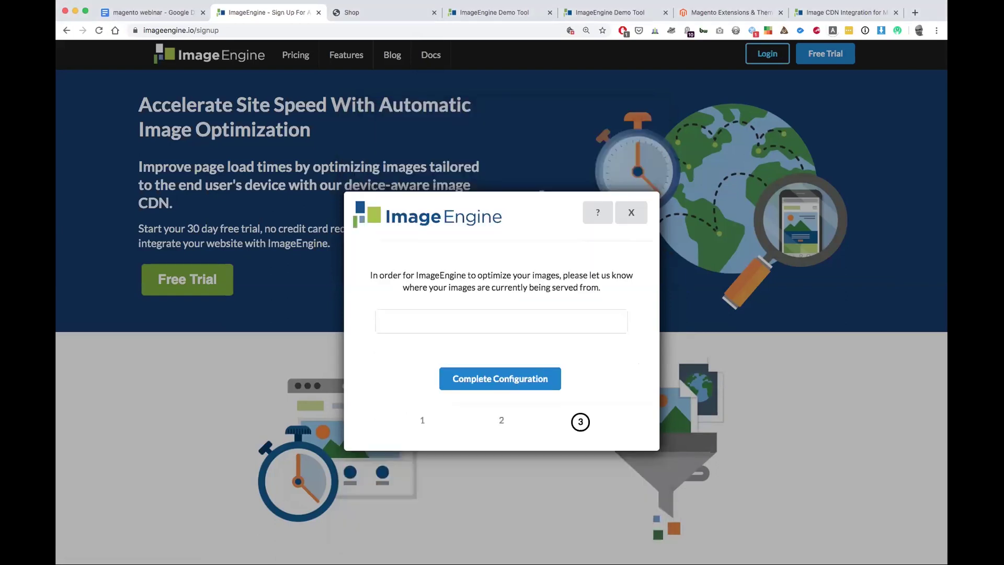
# - Choose the demo store's netlify address from the image origin list
pyautogui.click(516, 327)
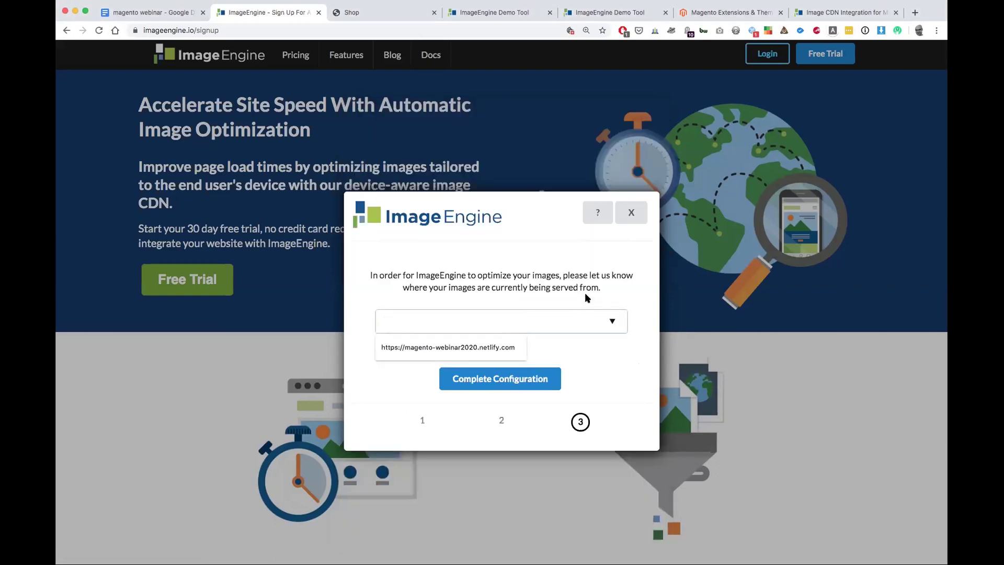
pyautogui.click(587, 296)
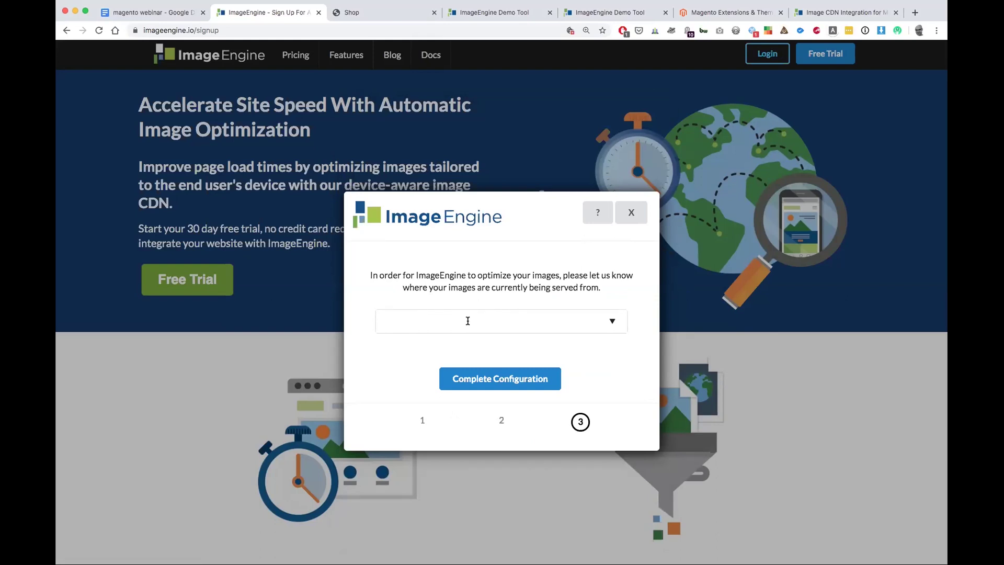
pyautogui.click(612, 322)
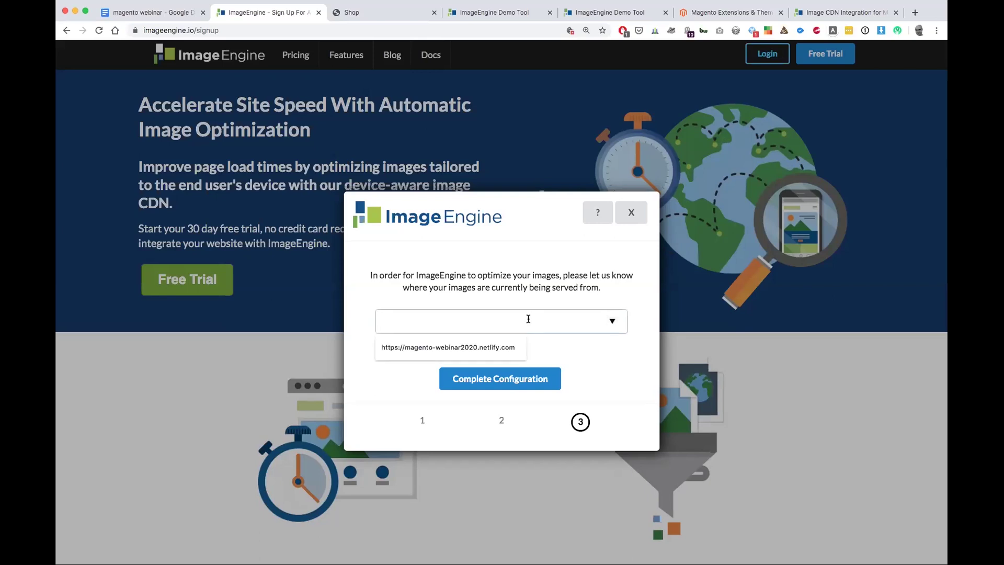
pyautogui.click(443, 347)
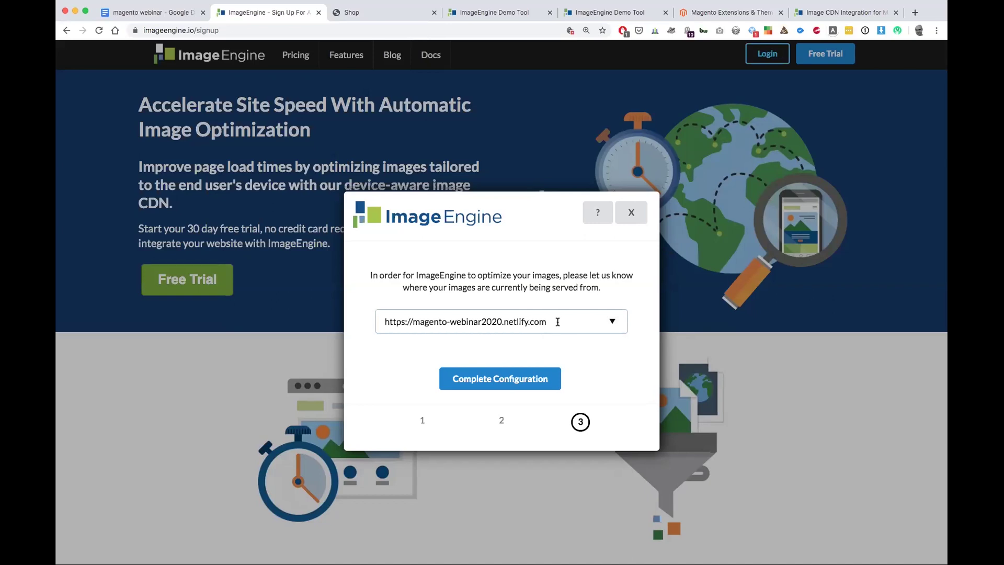
# - Correct the origin to the store address without a trailing slash and complete the configuration
pyautogui.moveTo(557, 322); pyautogui.dragTo(414, 322)
pyautogui.press('super+c')
pyautogui.write('dasdasdas')
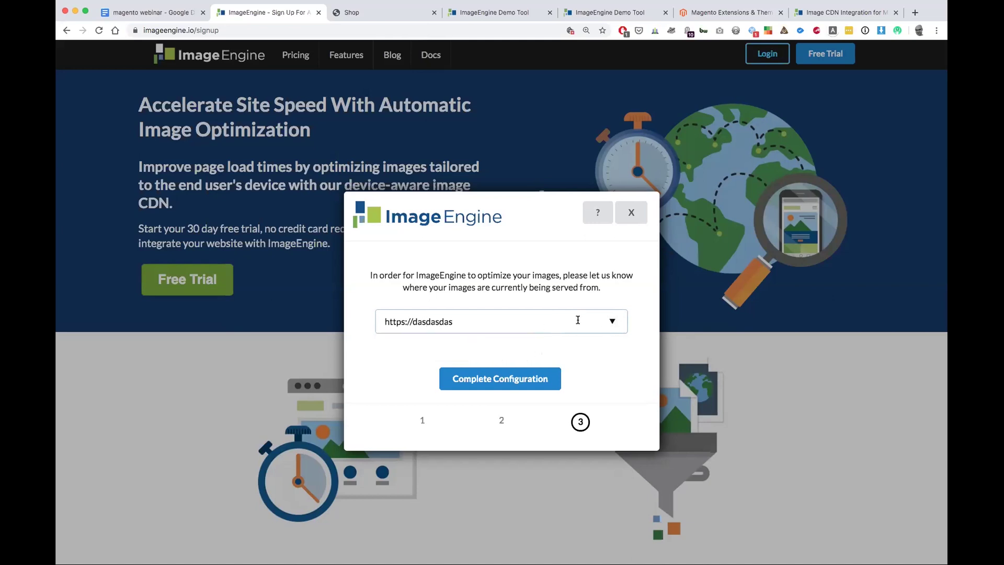
pyautogui.tripleClick(507, 320)
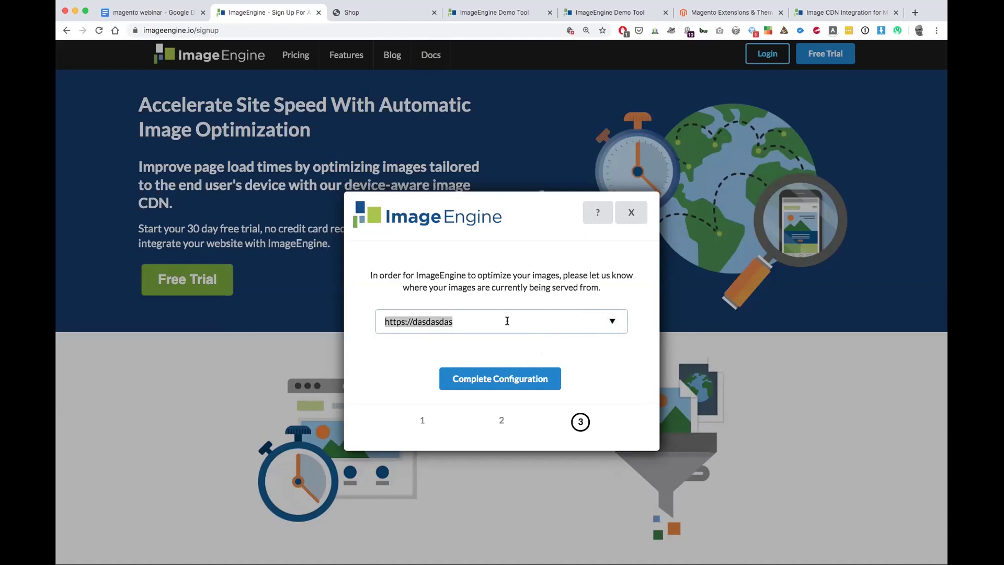
pyautogui.press('super+v')
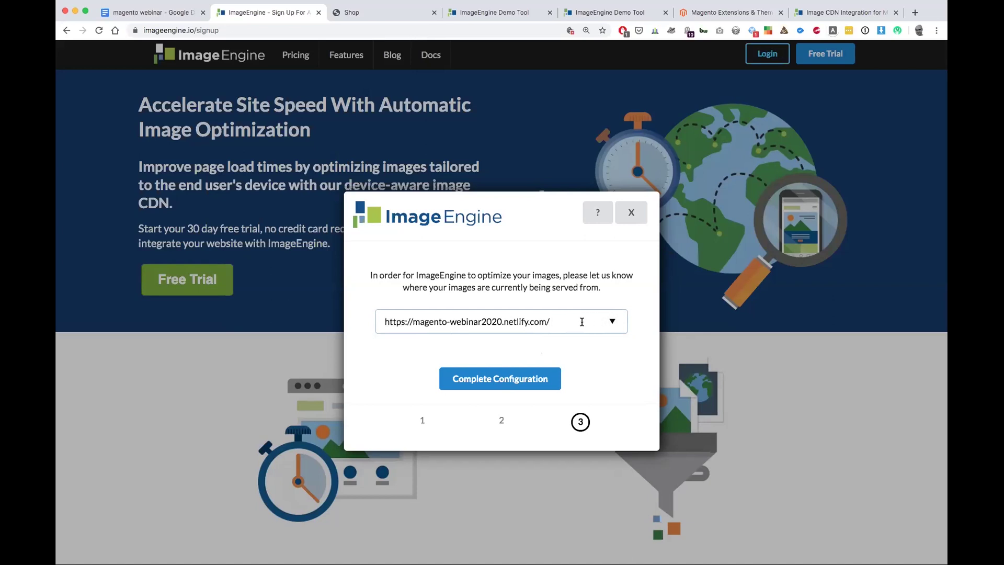
pyautogui.press('BackSpace')
pyautogui.click(508, 348)
pyautogui.click(491, 382)
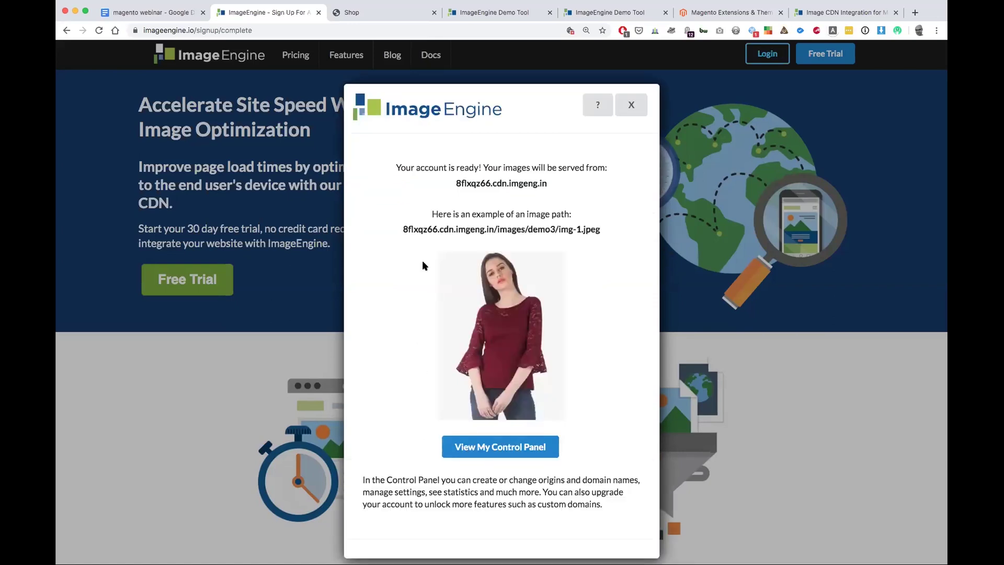
# - Highlight the new imgeng.in CDN hostname, including in the example image's address
pyautogui.moveTo(454, 186); pyautogui.dragTo(552, 194)
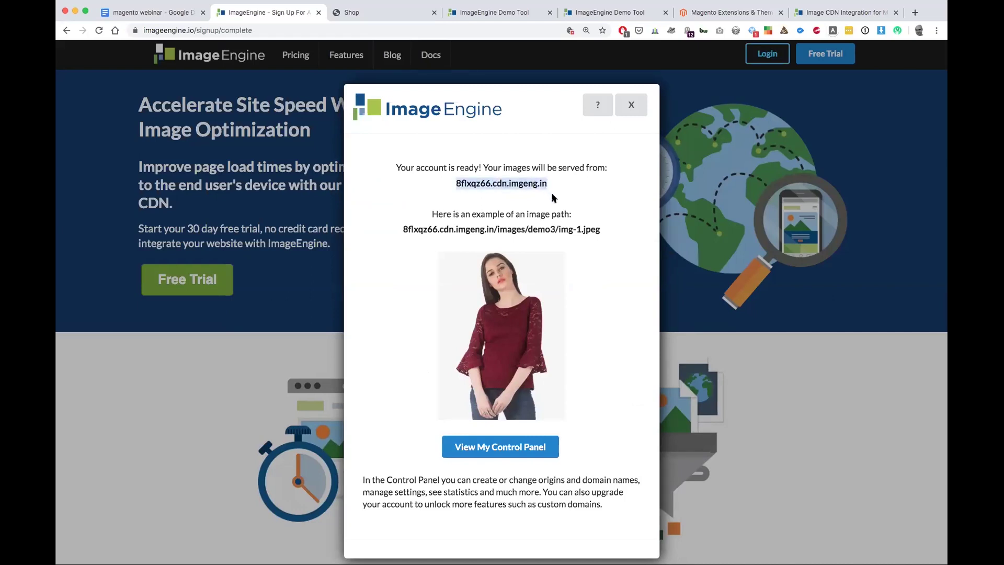
pyautogui.click(478, 188)
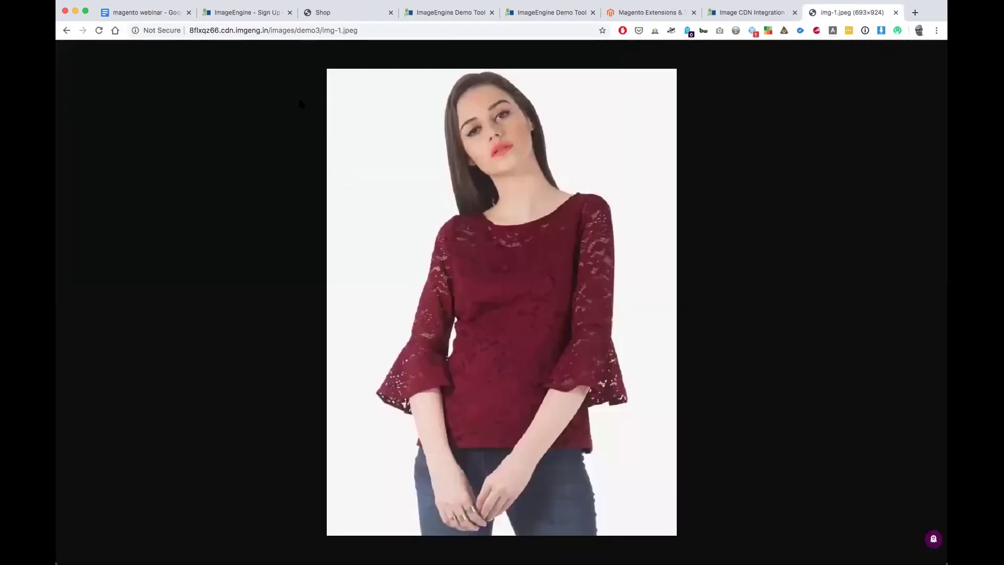
pyautogui.moveTo(189, 31); pyautogui.dragTo(266, 31)
pyautogui.click(270, 64)
# - On the account-ready page, highlight the CDN hostname in the example /images/demo3/img-1.jpeg path
pyautogui.click(255, 15)
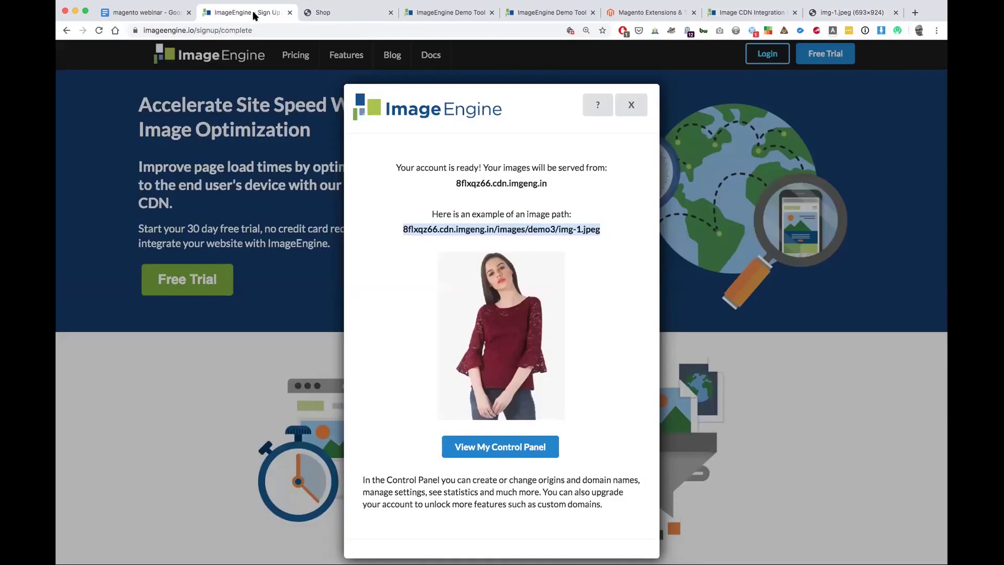
pyautogui.click(403, 435)
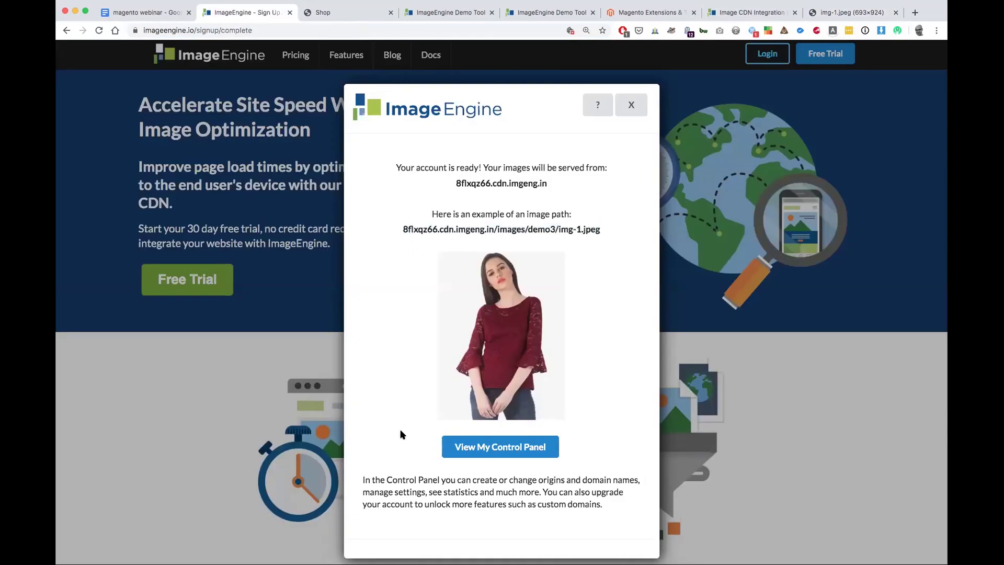
pyautogui.moveTo(424, 229); pyautogui.dragTo(404, 229)
pyautogui.doubleClick(411, 231)
pyautogui.click(411, 230)
pyautogui.moveTo(402, 230); pyautogui.dragTo(495, 230)
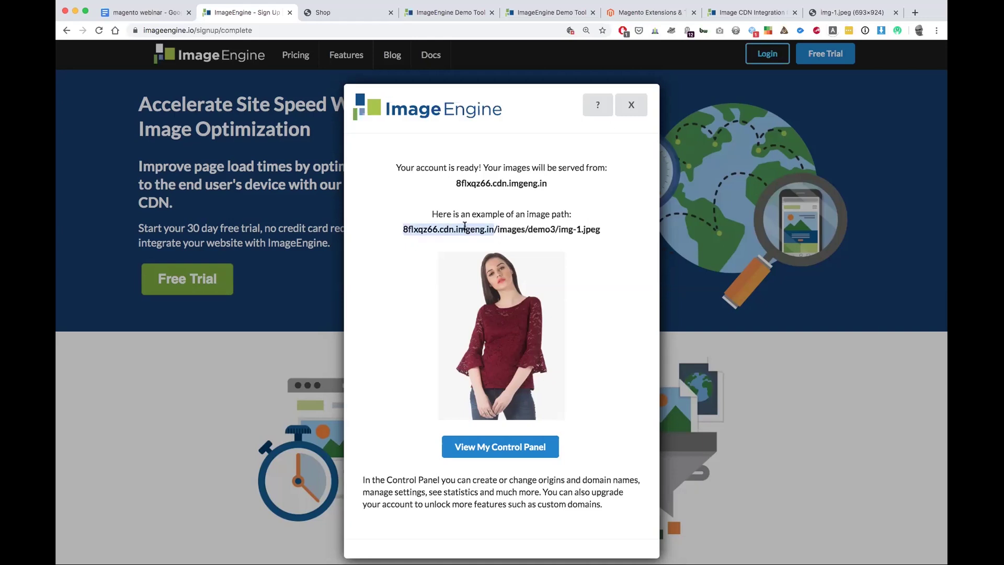
pyautogui.click(474, 229)
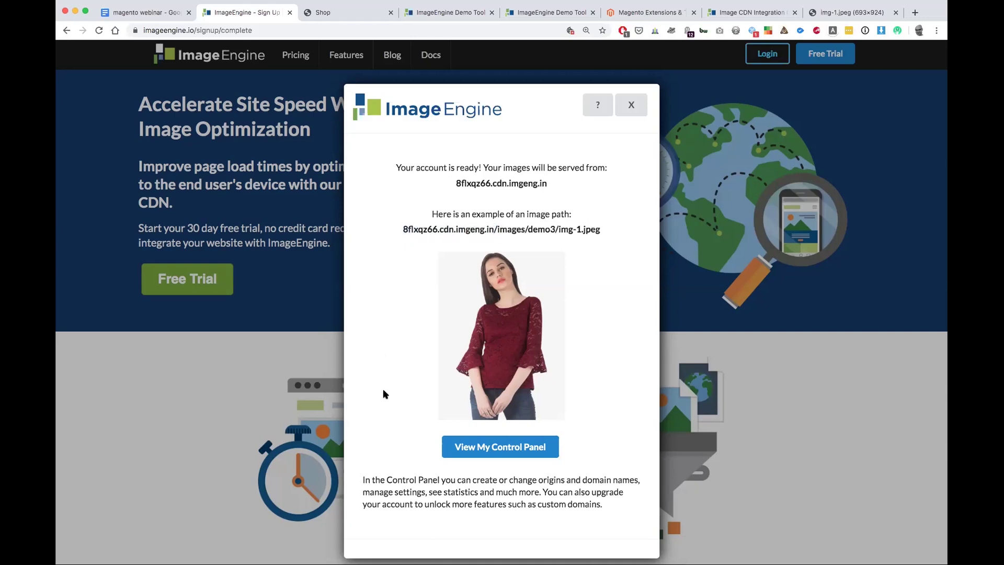
# - Open the control panel and the magento-webinar2020 trial's account summary
pyautogui.click(479, 454)
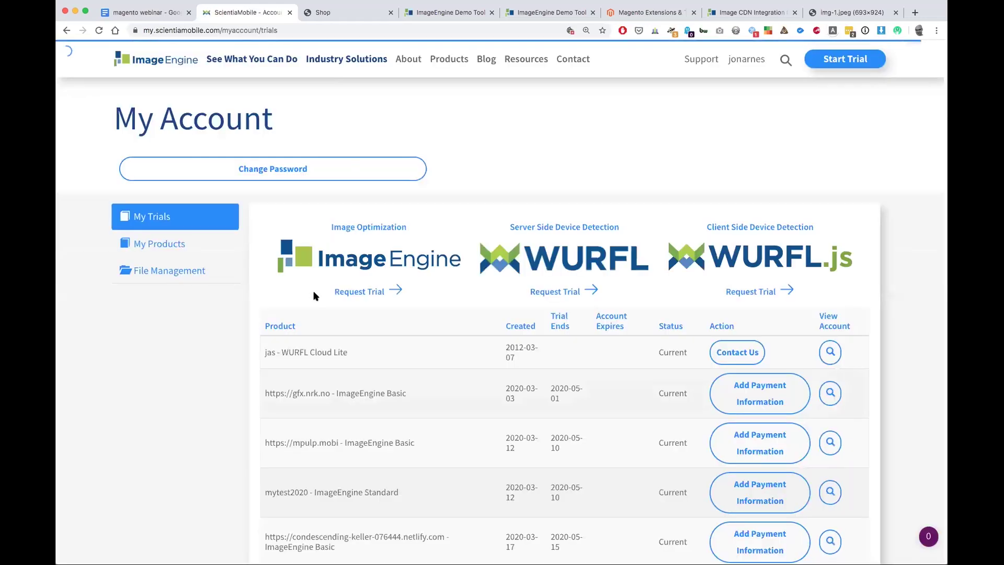
pyautogui.scroll(-5, 497, 374)
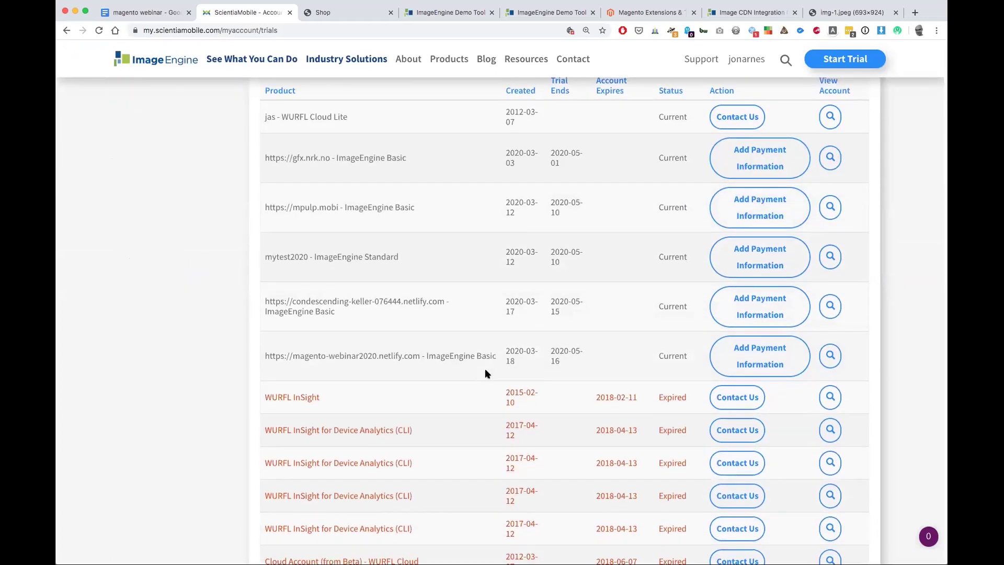
pyautogui.scroll(3, 485, 369)
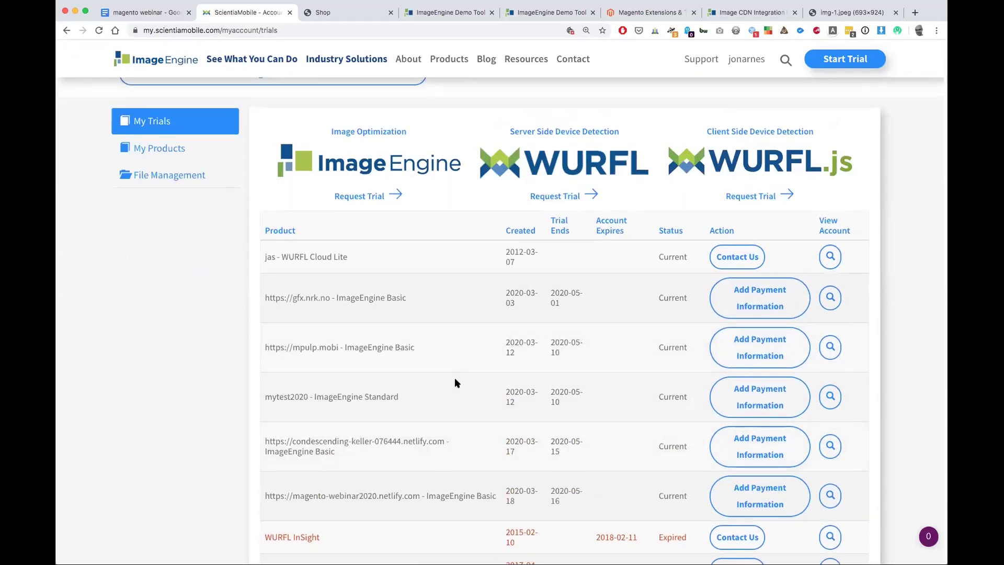
pyautogui.scroll(-2, 455, 381)
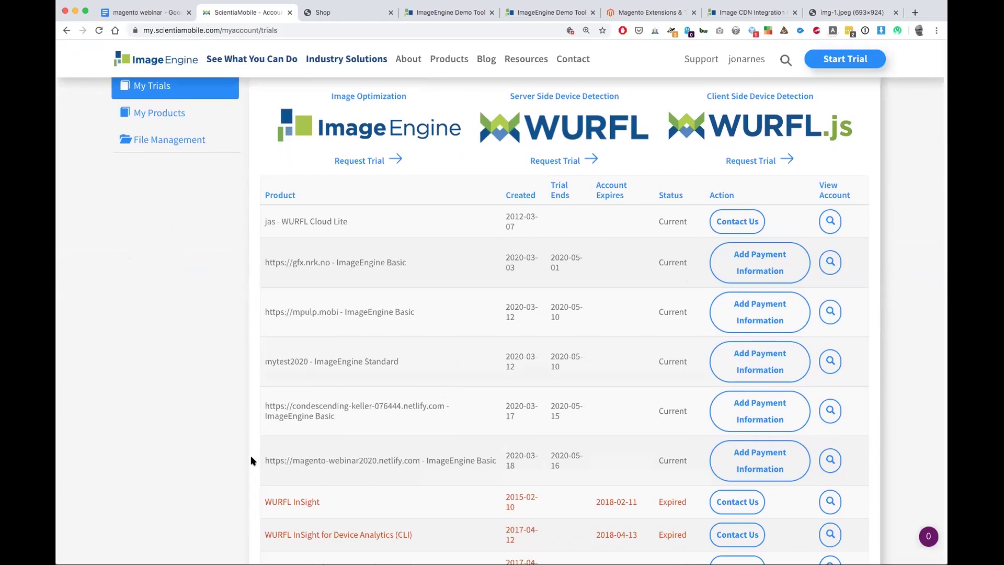
pyautogui.moveTo(265, 460); pyautogui.dragTo(475, 461)
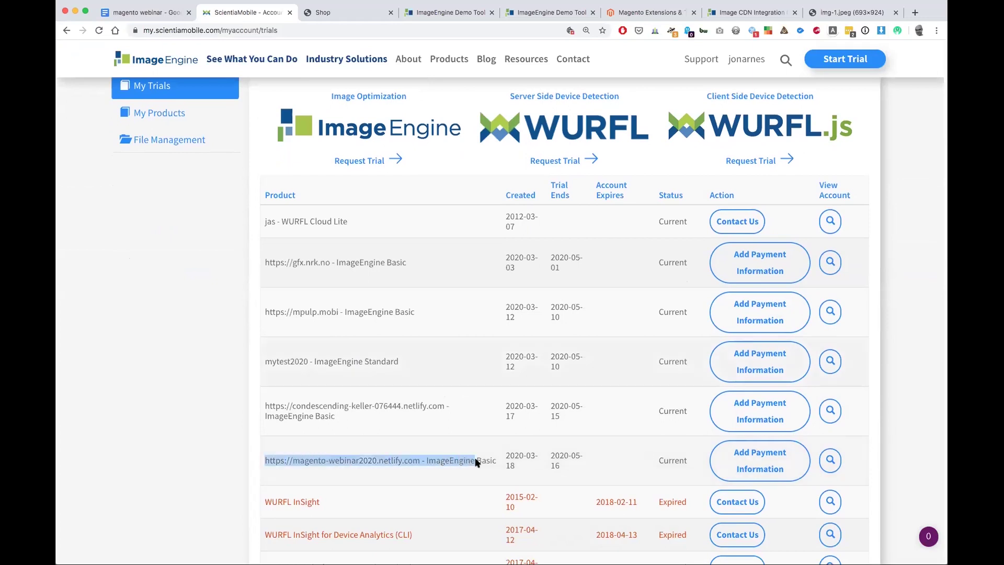
pyautogui.click(831, 460)
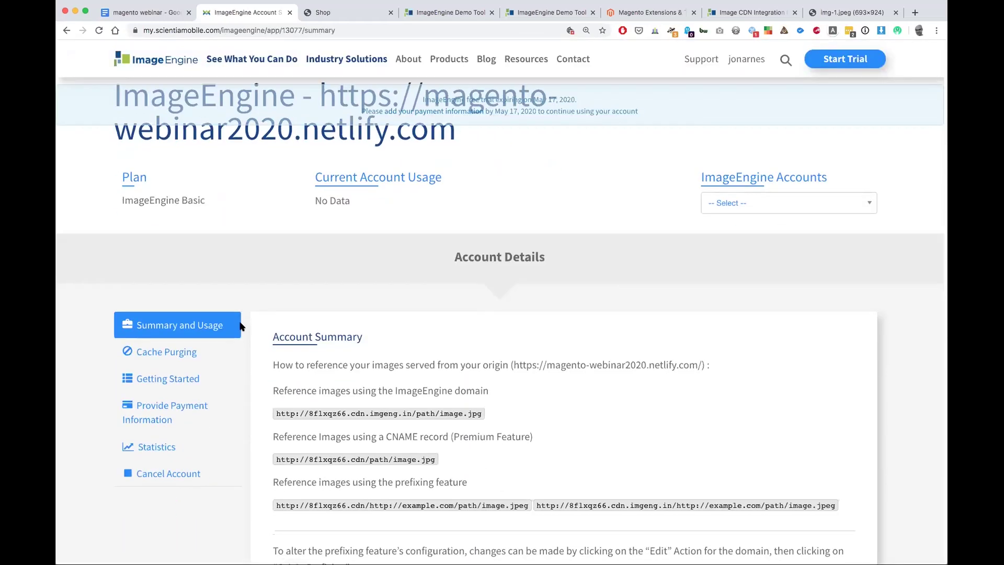
# - Scroll down the summary to the My Origins section
pyautogui.scroll(-2, 240, 321)
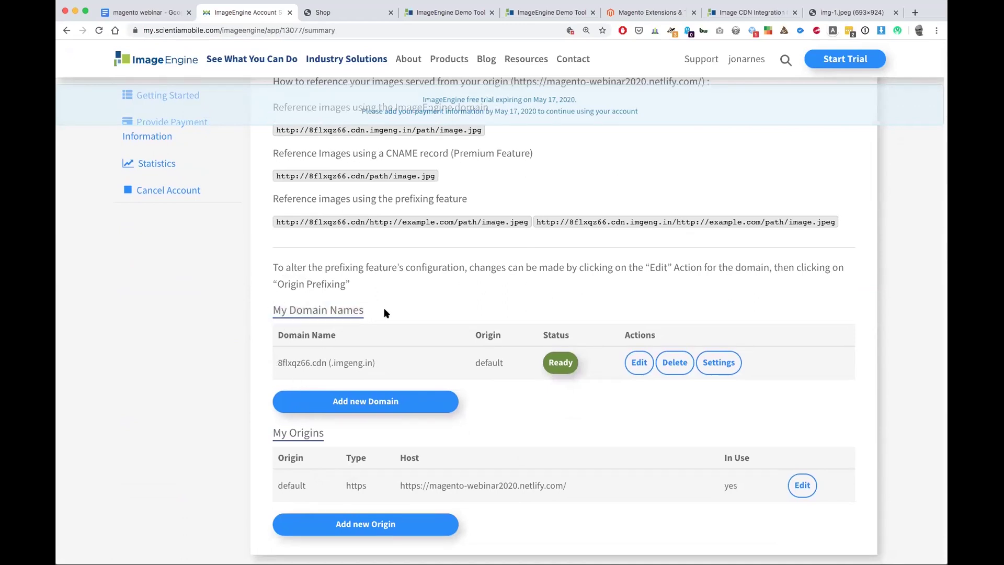
pyautogui.moveTo(273, 433); pyautogui.dragTo(325, 433)
pyautogui.click(349, 438)
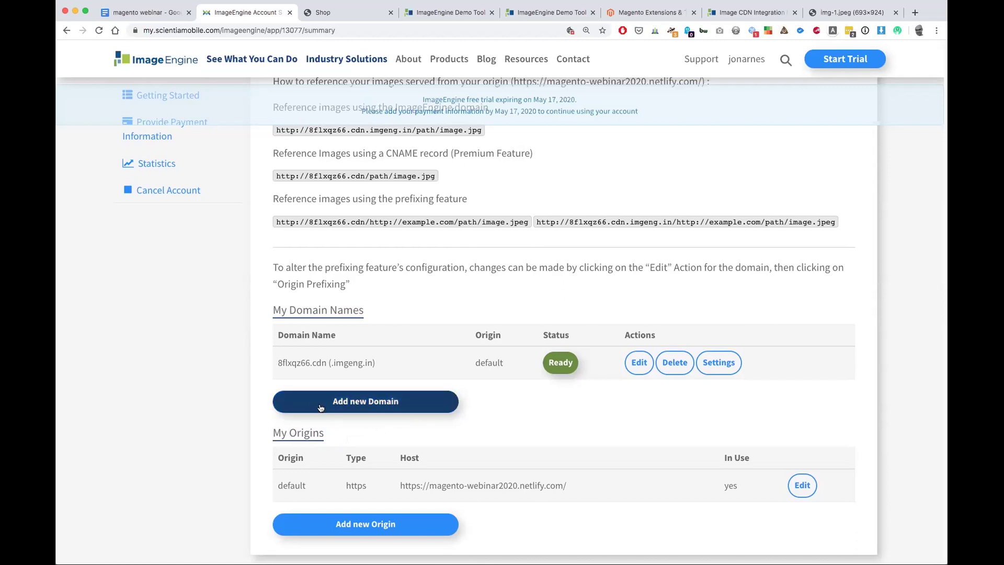
# - Review the Add New Domain Name form's Origin Configuration and Origin Prefixing options, then close it unsaved
pyautogui.click(354, 410)
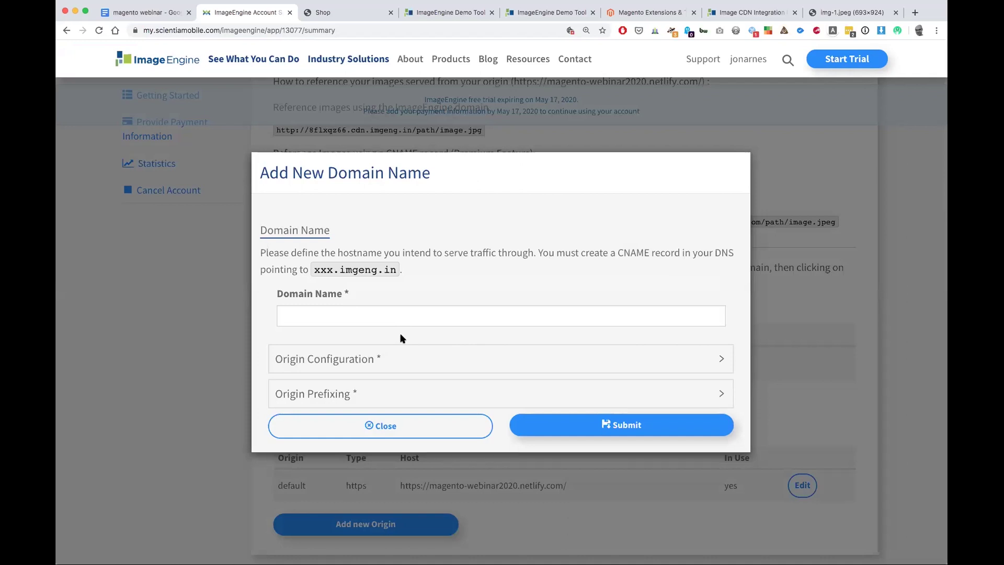
pyautogui.click(511, 395)
pyautogui.click(457, 266)
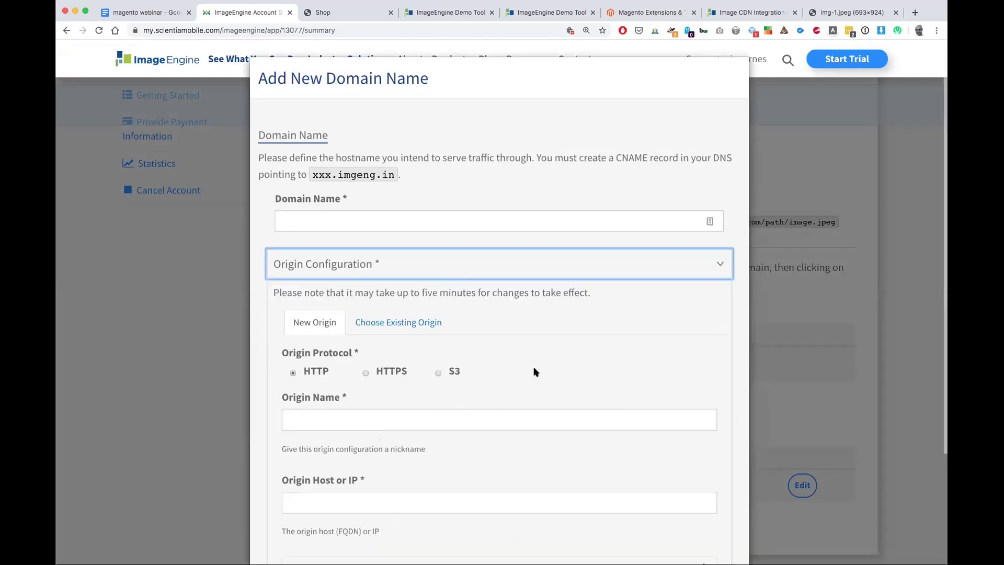
pyautogui.click(480, 267)
pyautogui.click(440, 389)
pyautogui.click(368, 229)
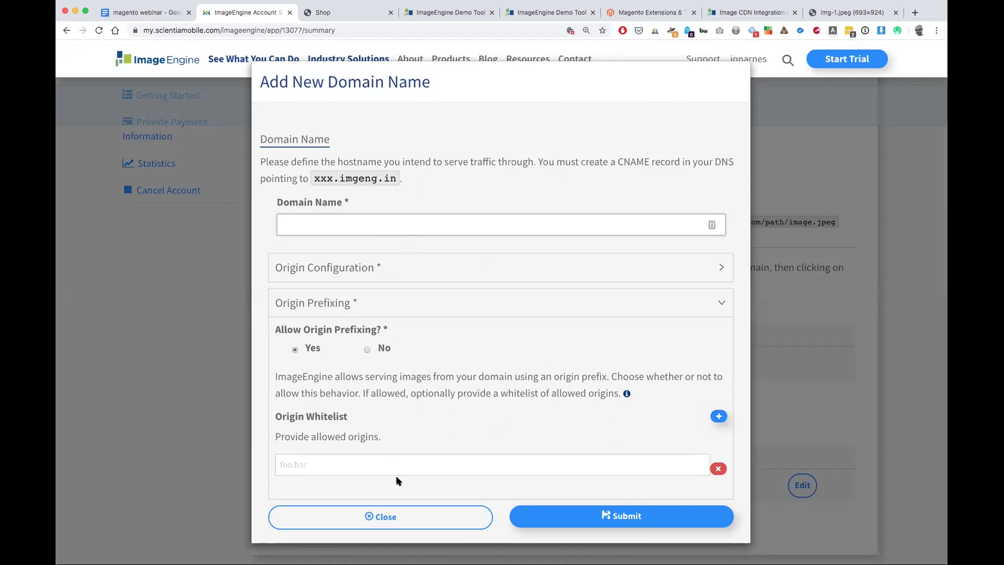
pyautogui.click(405, 520)
pyautogui.scroll(-2, 435, 444)
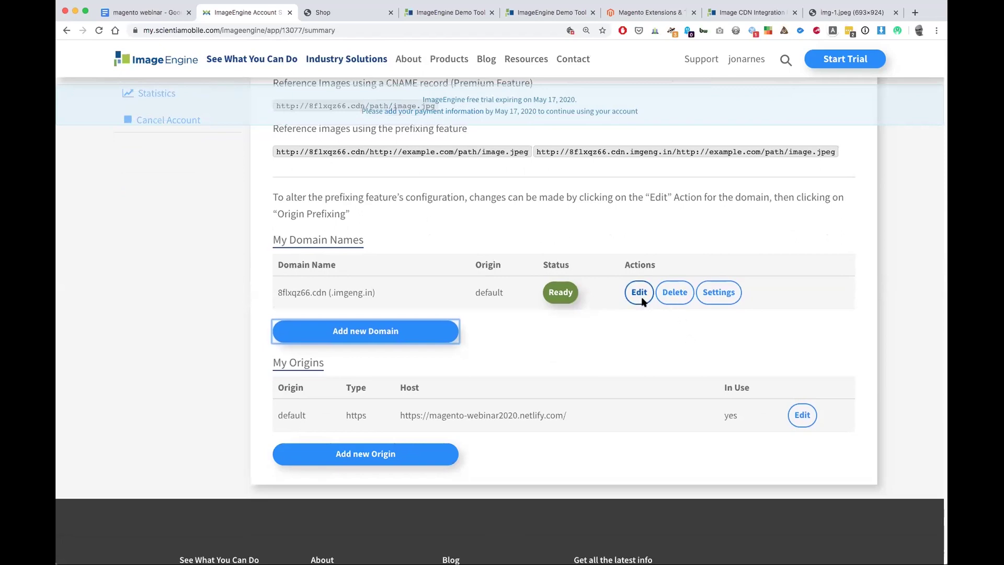
# - Open the 8flxqz66.cdn domain's settings and start a new setting, noting the Cache TTL option
pyautogui.click(719, 300)
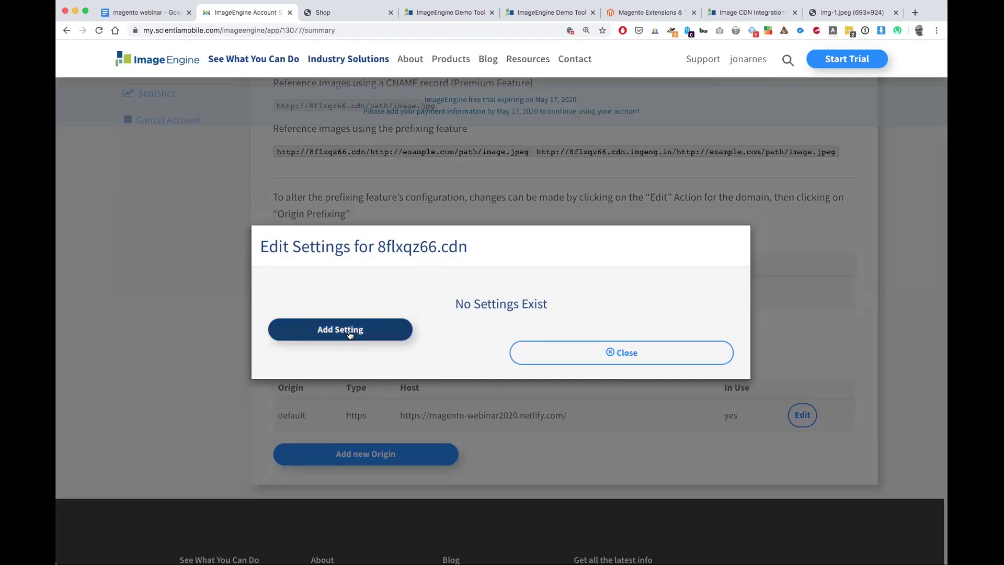
pyautogui.click(382, 332)
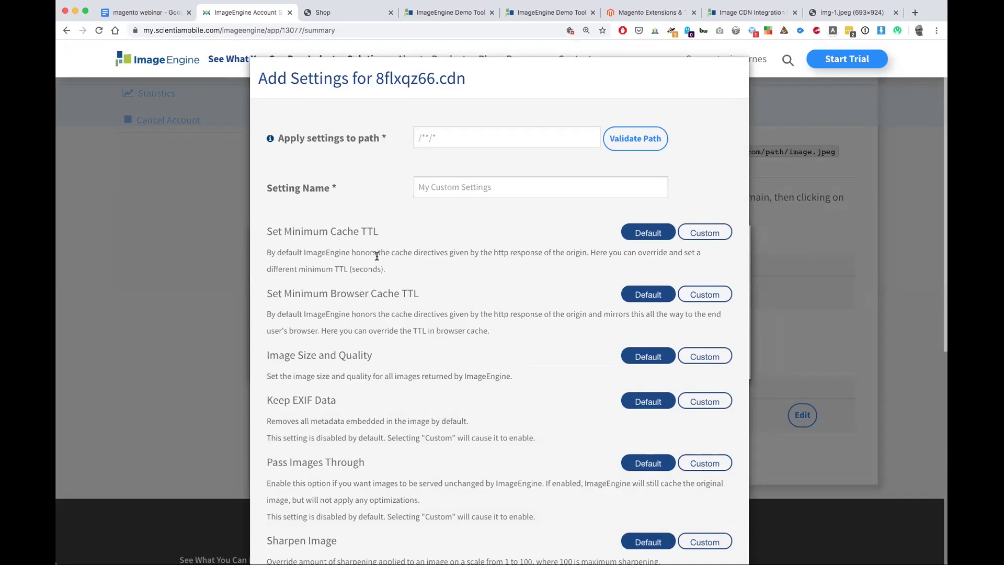
pyautogui.moveTo(380, 228); pyautogui.dragTo(329, 230)
pyautogui.click(381, 278)
# - Browse the remaining setting options such as Image Size and Quality, then close the form unsaved
pyautogui.scroll(-1, 467, 350)
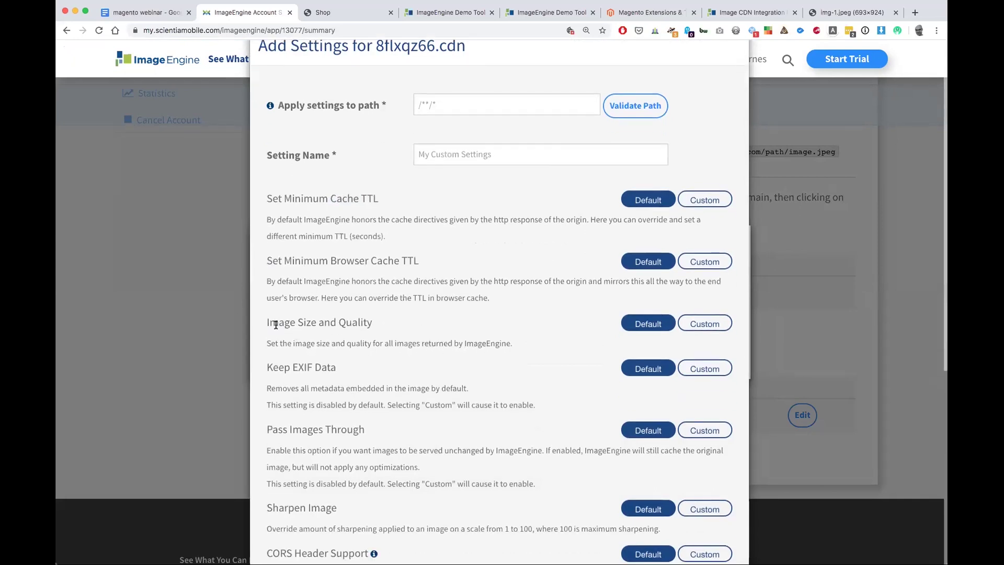
pyautogui.moveTo(276, 324); pyautogui.dragTo(369, 323)
pyautogui.doubleClick(358, 322)
pyautogui.click(400, 331)
pyautogui.scroll(-3, 416, 364)
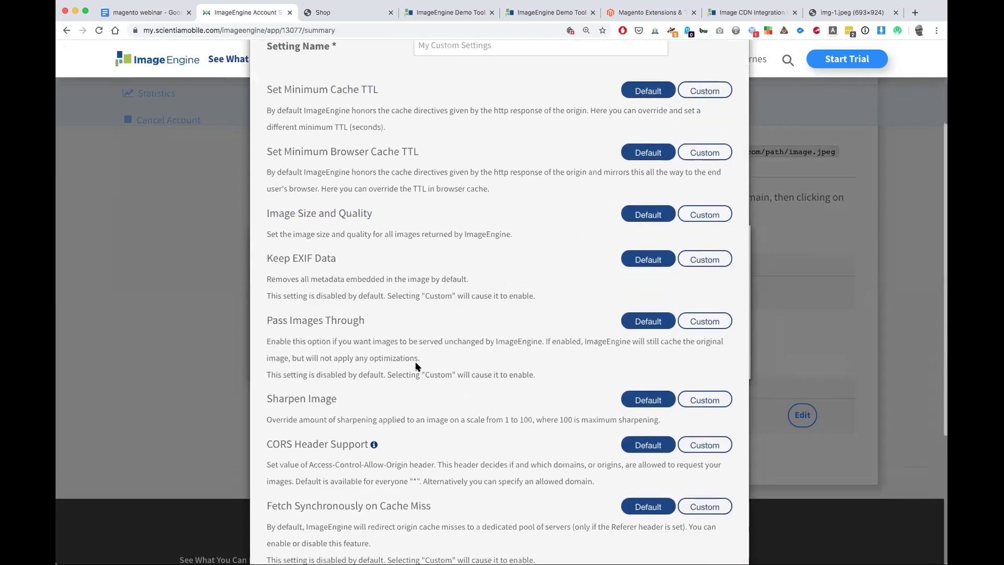
pyautogui.scroll(-1, 403, 370)
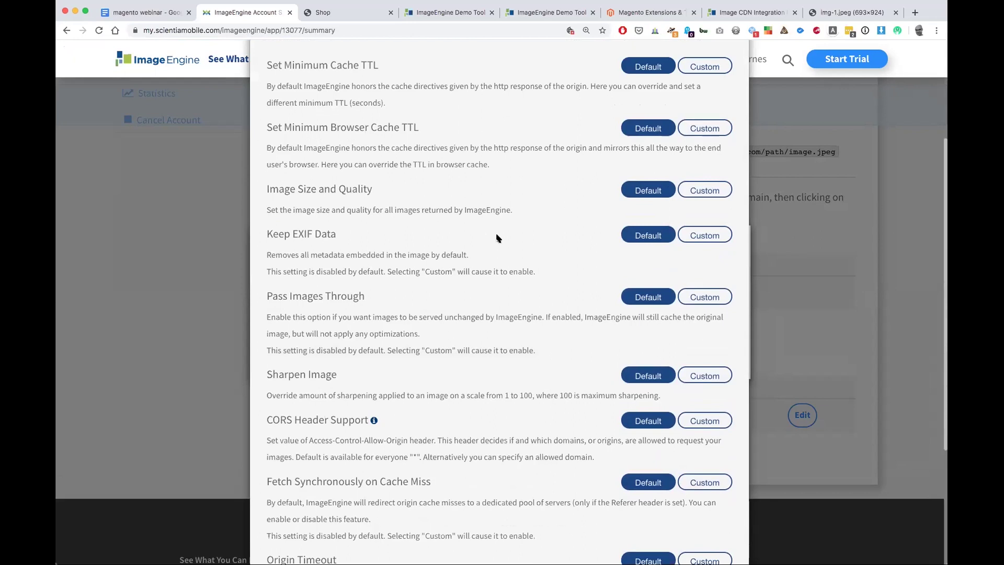
pyautogui.scroll(5, 602, 232)
pyautogui.scroll(-10, 680, 303)
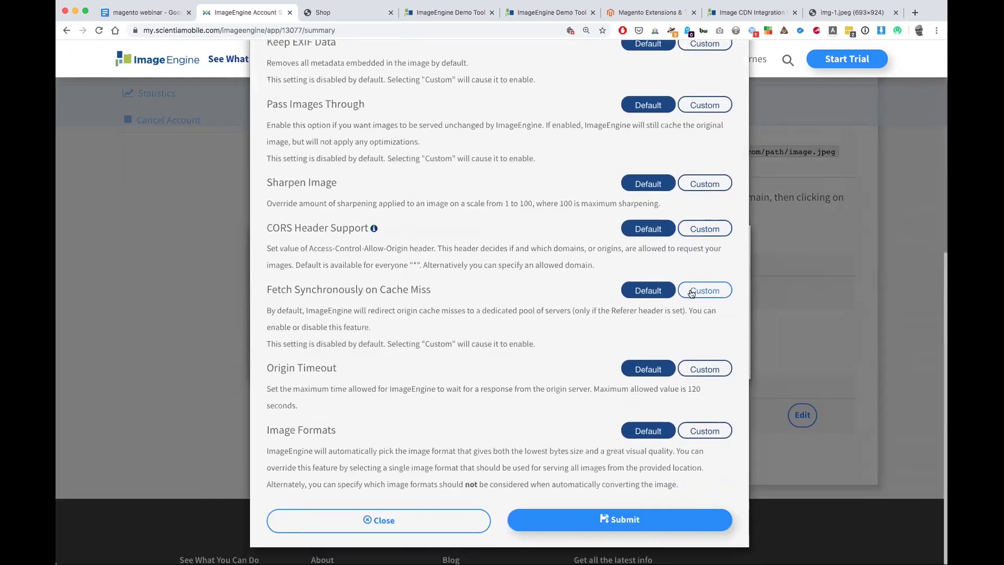
pyautogui.click(402, 531)
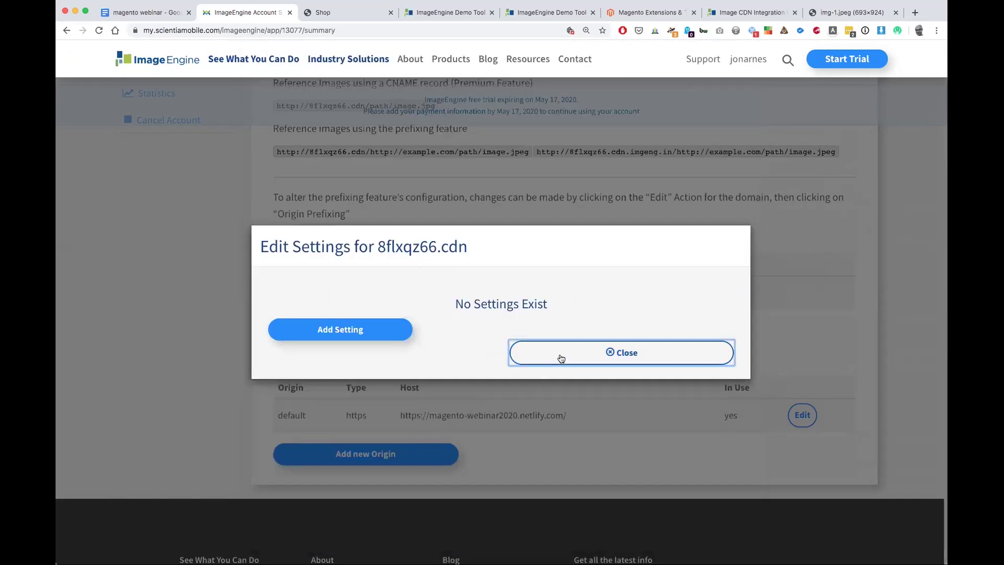
# - Close the Edit Settings dialog and highlight the default origin's host URL
pyautogui.click(560, 358)
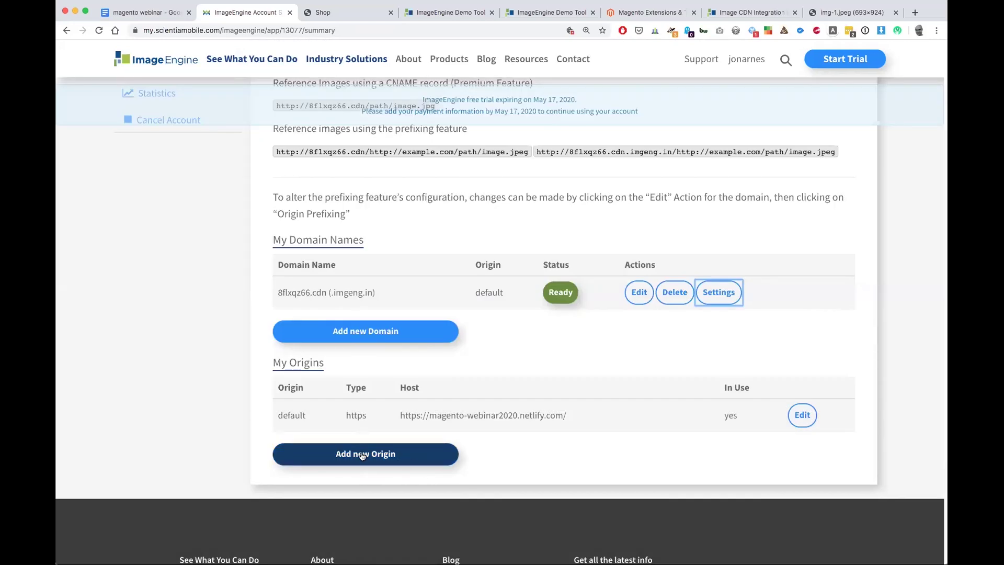
pyautogui.moveTo(401, 416); pyautogui.dragTo(573, 415)
pyautogui.click(573, 415)
pyautogui.scroll(1, 573, 415)
pyautogui.scroll(1, 574, 415)
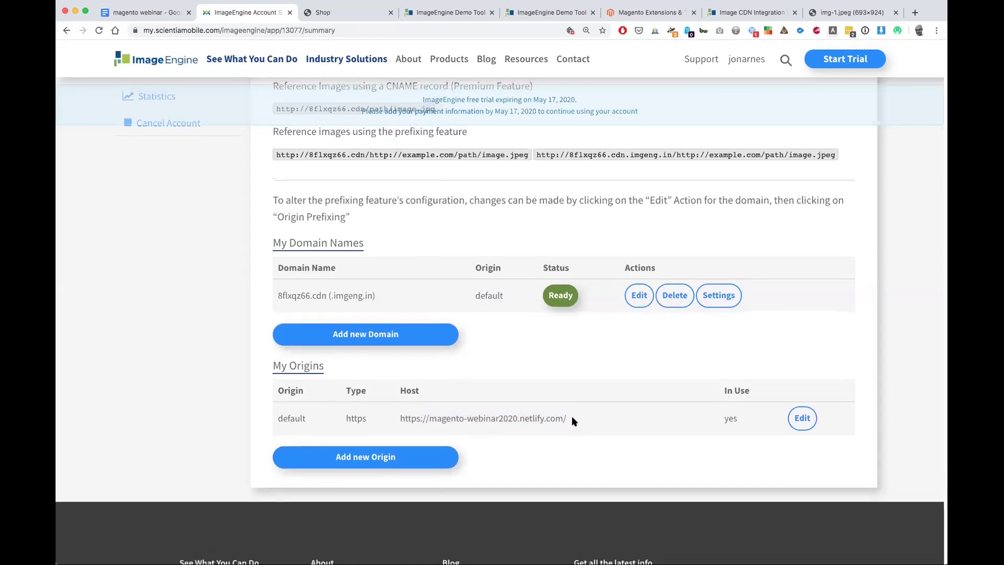
# - Explore the new-origin form's S3 and HTTP protocols and advanced options, then close it unsaved
pyautogui.click(413, 462)
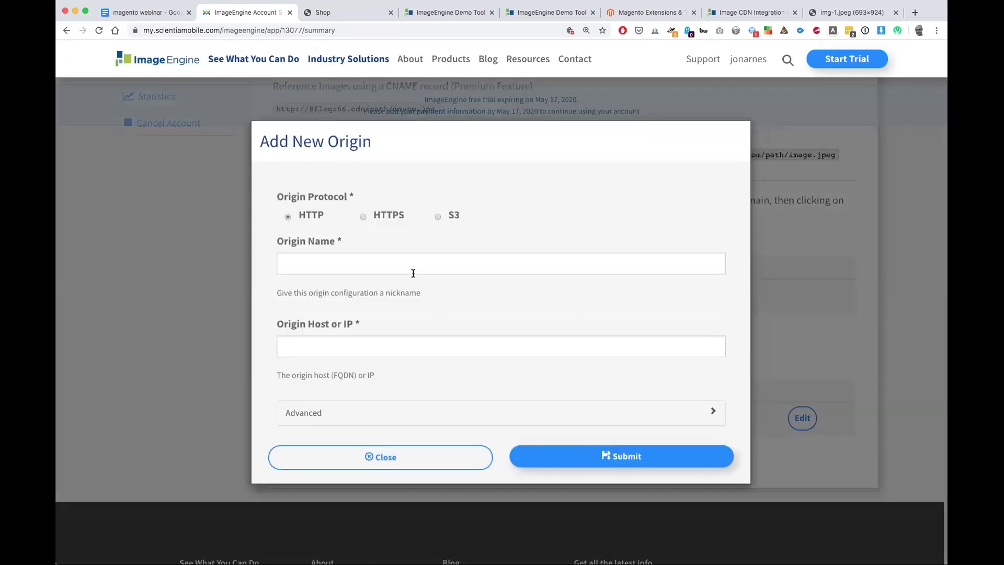
pyautogui.click(437, 216)
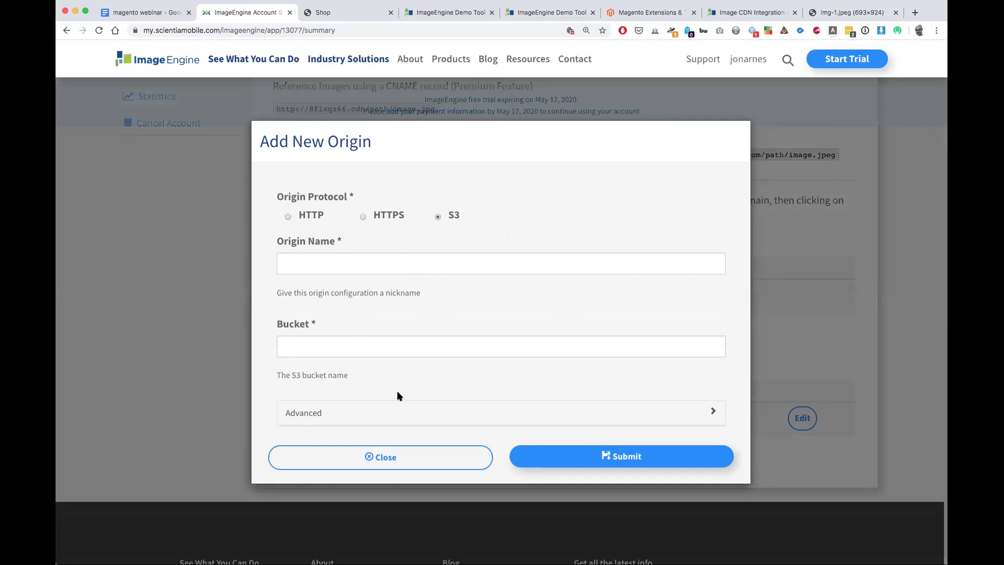
pyautogui.click(409, 415)
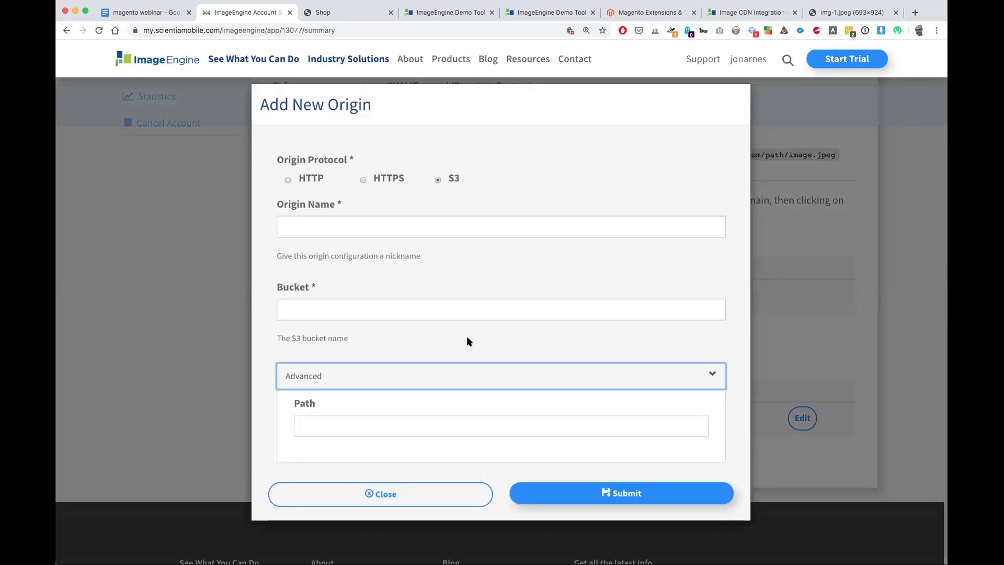
pyautogui.click(310, 180)
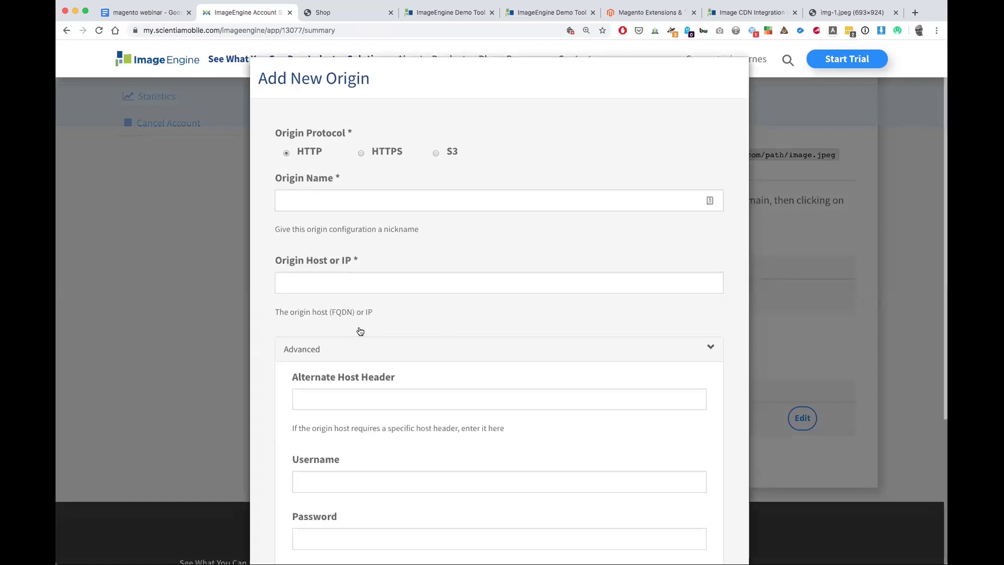
pyautogui.scroll(-4, 390, 361)
pyautogui.scroll(-2, 359, 385)
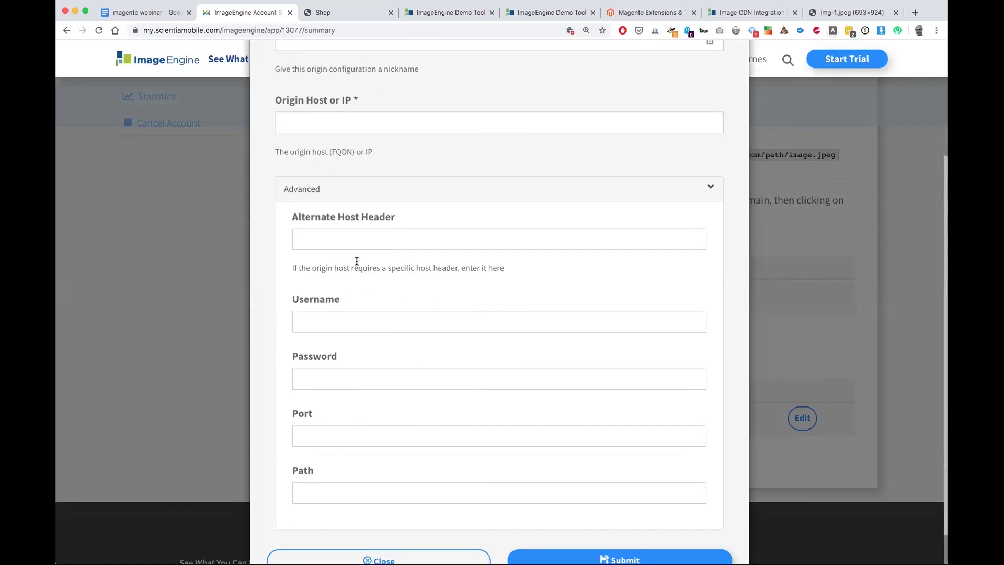
pyautogui.scroll(-1, 362, 387)
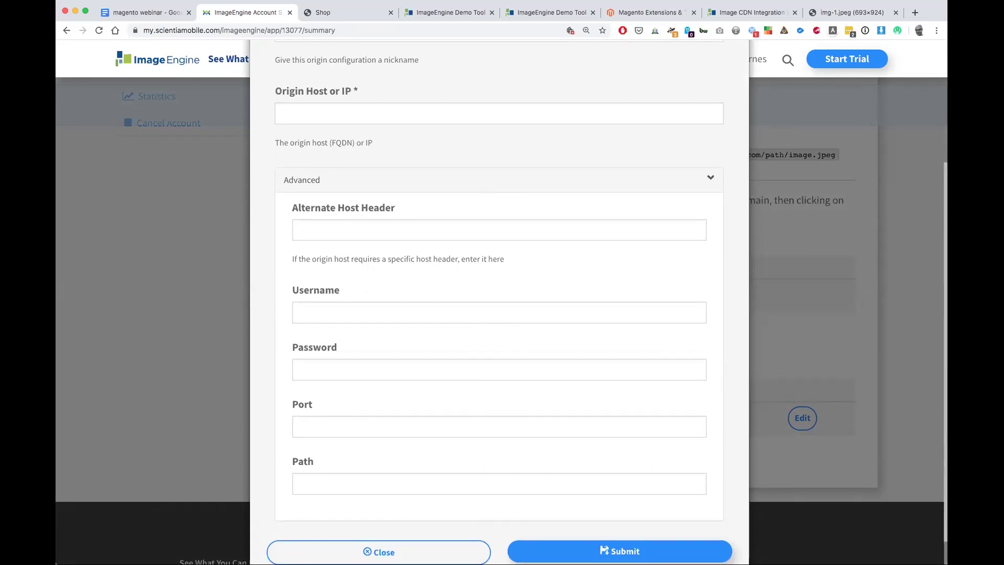
pyautogui.click(379, 552)
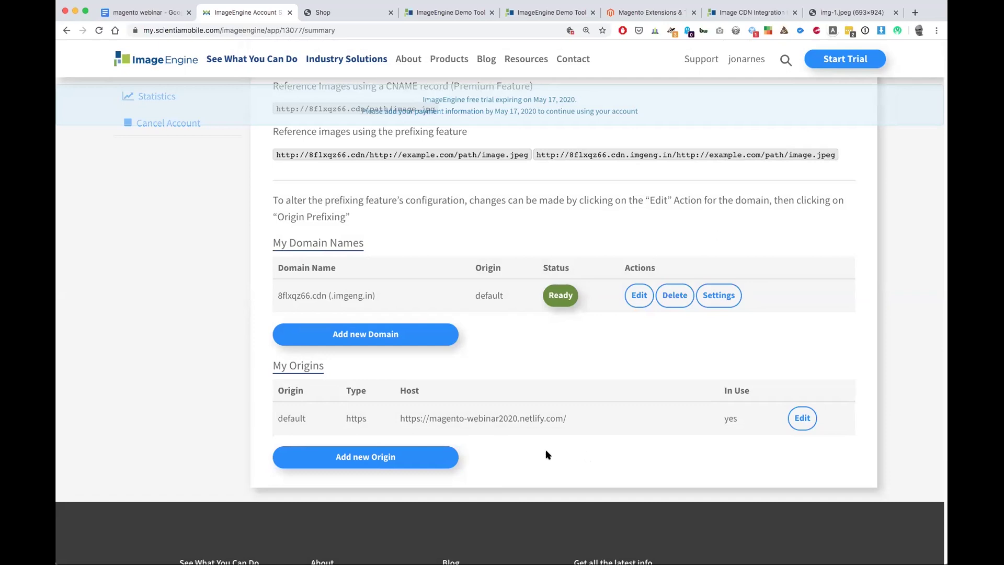
# - Highlight the 8flxqz66.cdn.imgeng.in hostname in the summary's origin prefixing example URL
pyautogui.scroll(3, 544, 449)
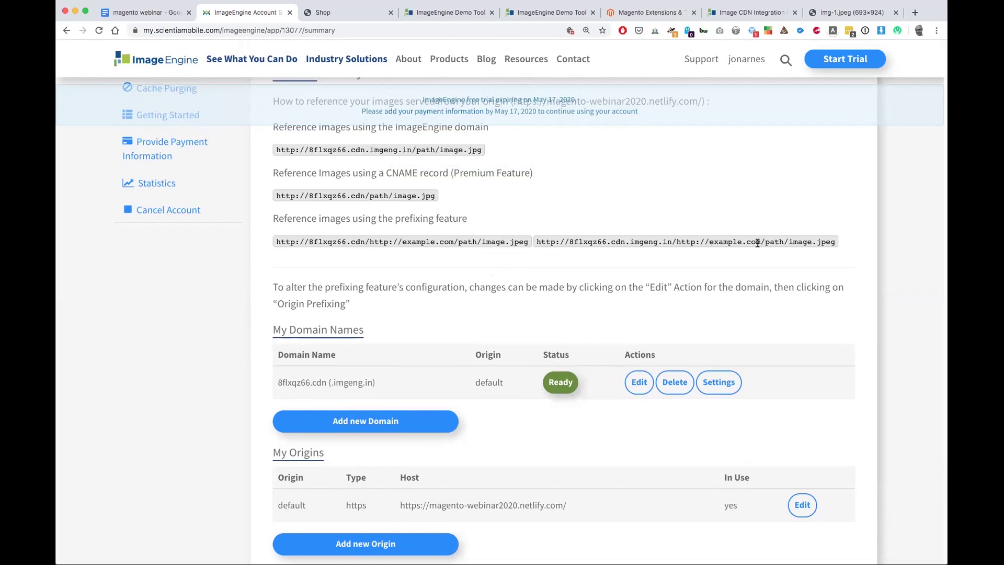
pyautogui.moveTo(569, 243); pyautogui.dragTo(673, 242)
pyautogui.click(570, 243)
pyautogui.moveTo(570, 243); pyautogui.dragTo(667, 250)
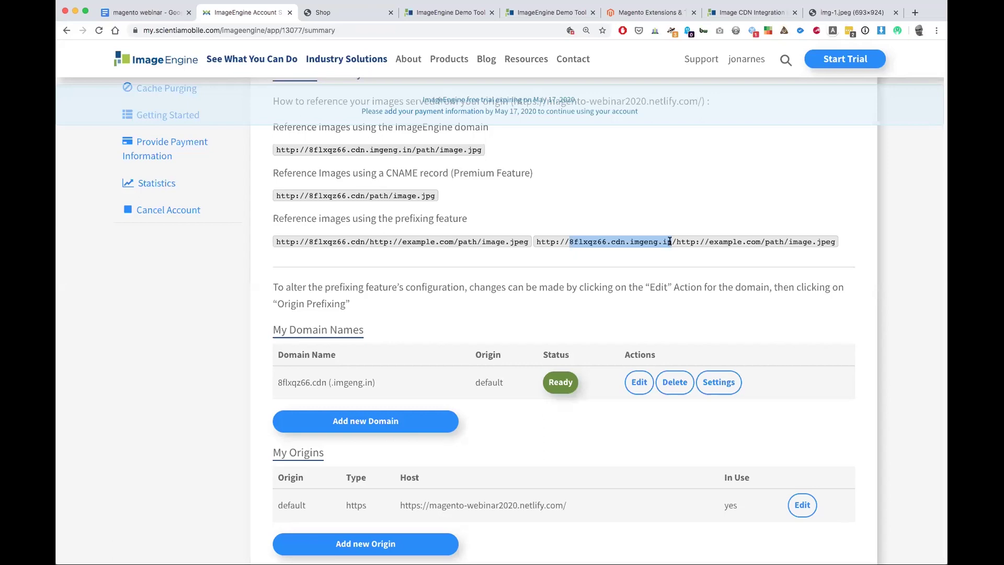
pyautogui.moveTo(570, 242); pyautogui.dragTo(663, 241)
pyautogui.click(665, 242)
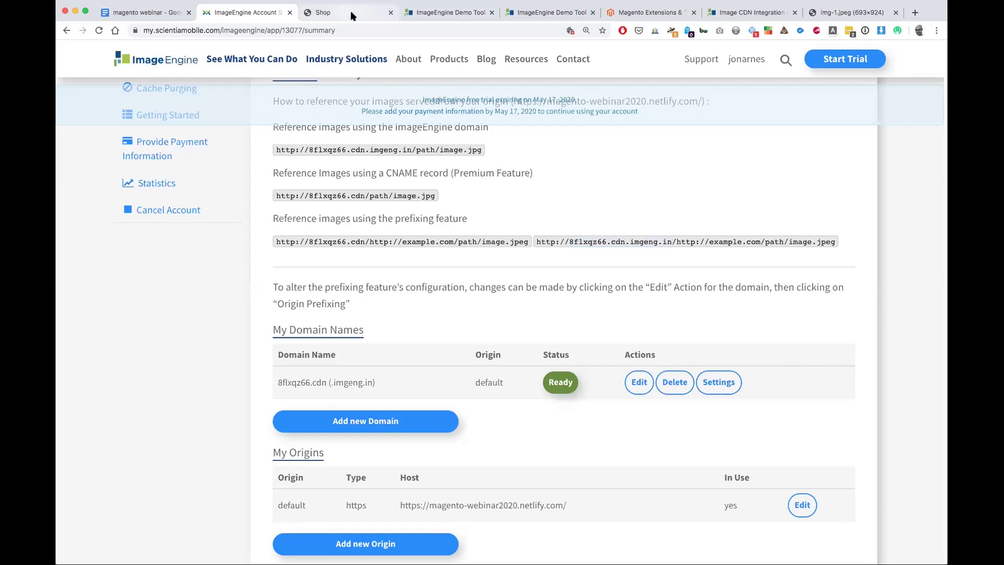
pyautogui.click(421, 16)
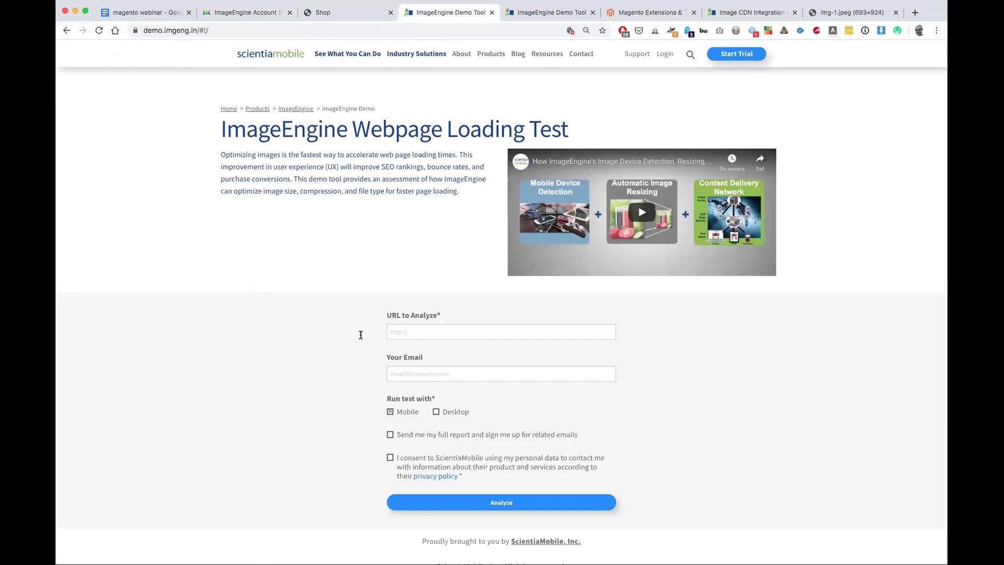
pyautogui.click(428, 338)
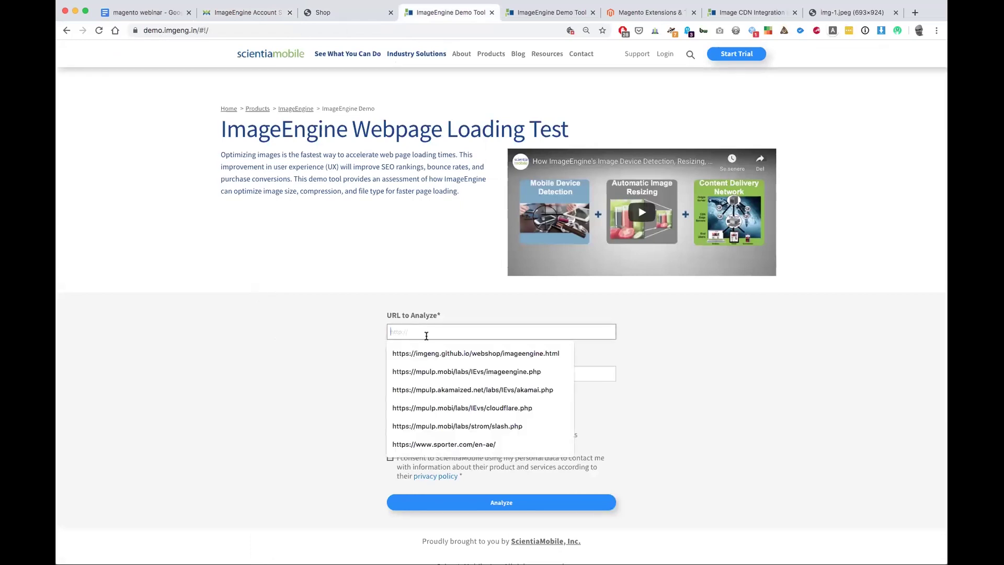
pyautogui.press('super+v')
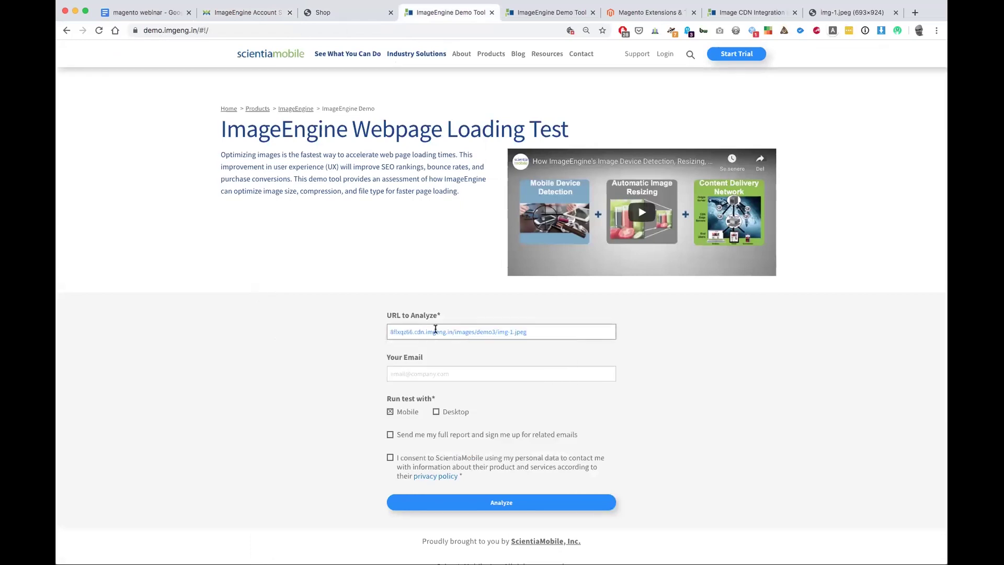
pyautogui.click(320, 13)
pyautogui.click(312, 31)
pyautogui.press('super+c')
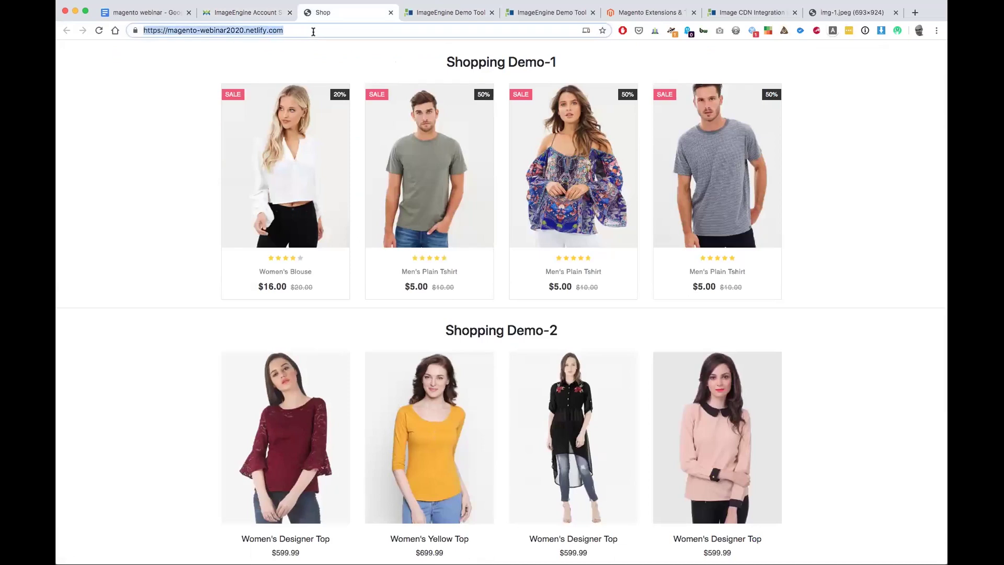
pyautogui.click(471, 11)
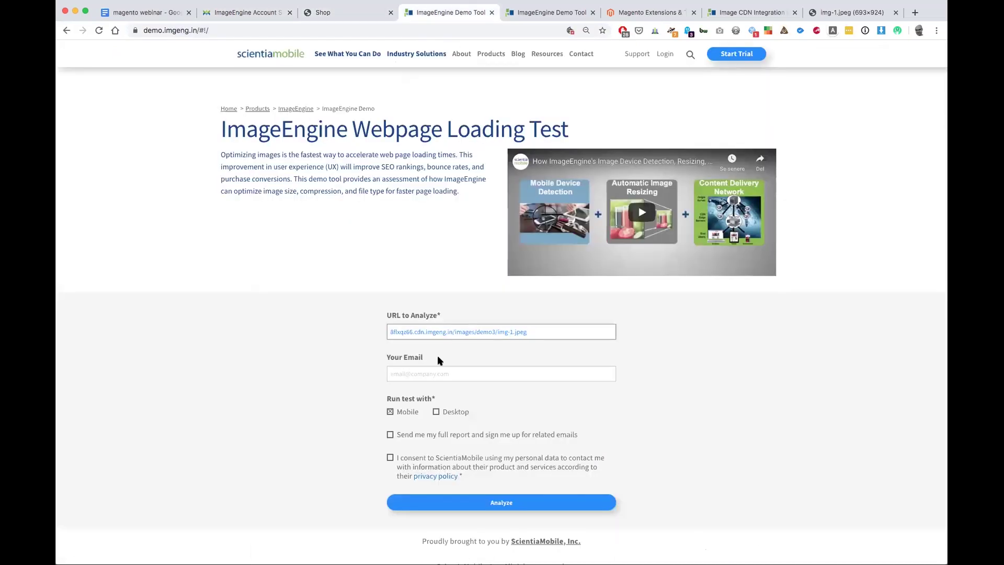
pyautogui.tripleClick(456, 328)
pyautogui.press('super+v')
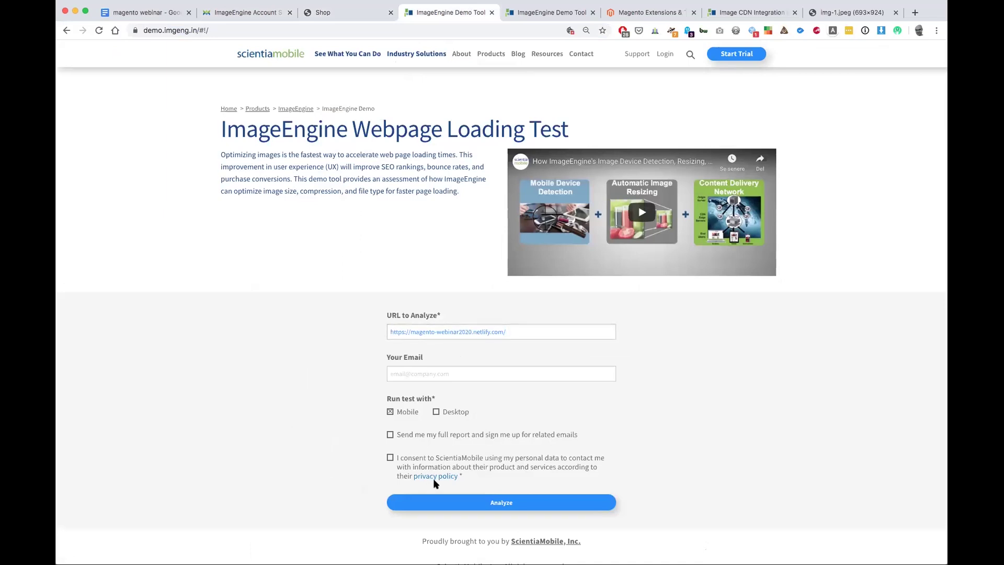
# - Zoom the page in twice and highlight the site name in the entered URL
pyautogui.press('super+plus')
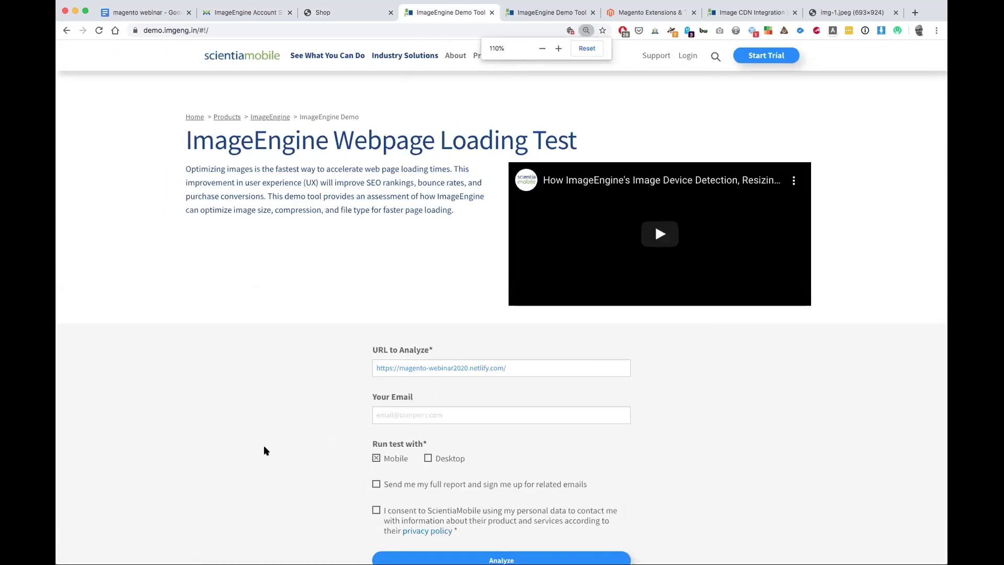
pyautogui.press('super+plus')
pyautogui.scroll(-5, 290, 448)
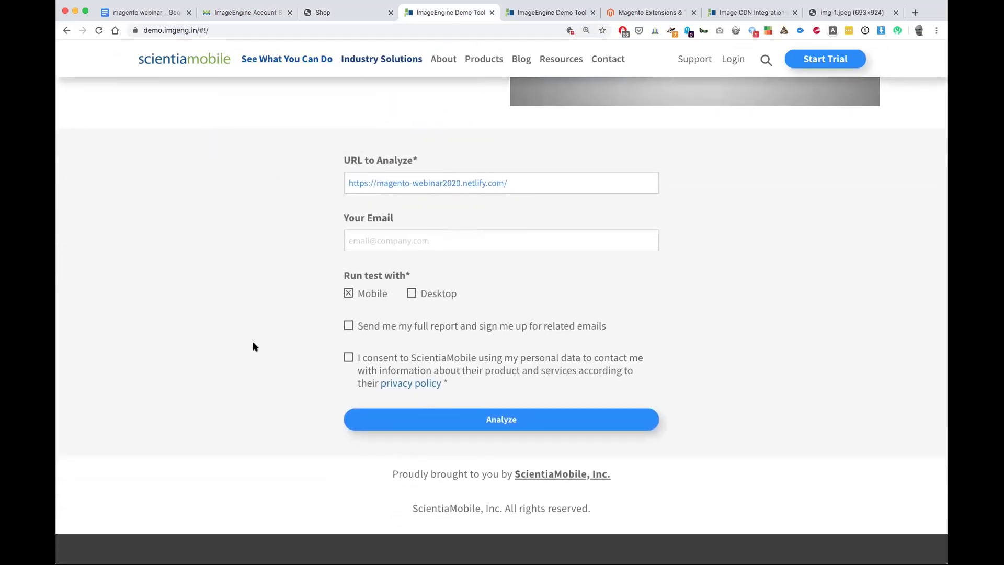
pyautogui.moveTo(384, 183); pyautogui.dragTo(484, 184)
pyautogui.click(484, 183)
# - Start the shop's loading test and point out the Samsung Galaxy J3 test device
pyautogui.click(492, 425)
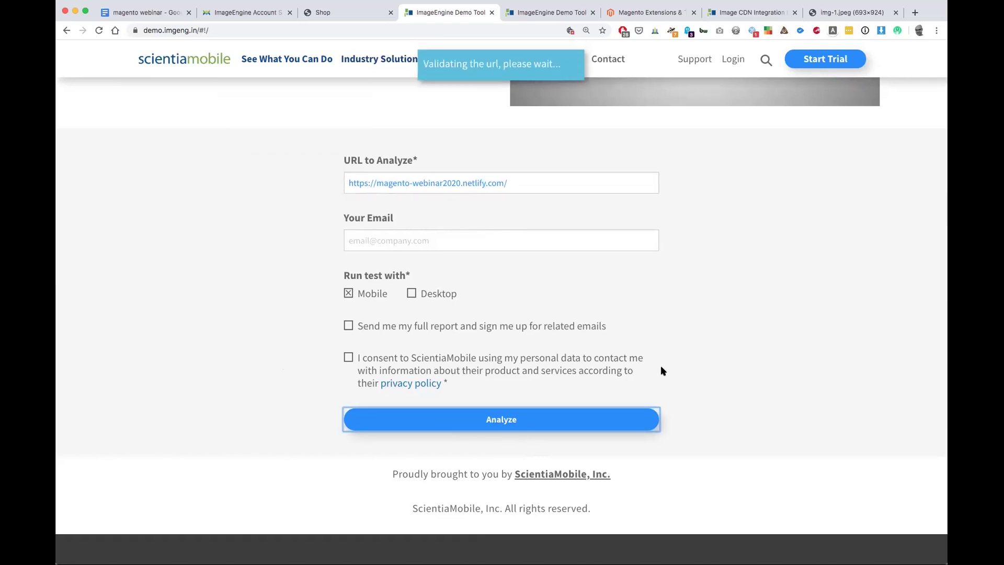
pyautogui.scroll(5, 345, 254)
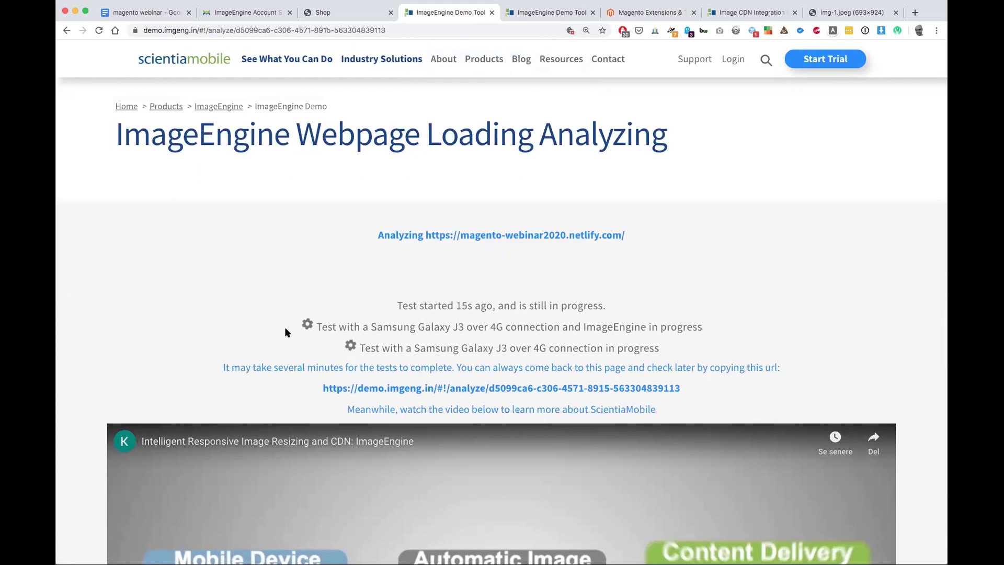
pyautogui.moveTo(382, 328); pyautogui.dragTo(453, 331)
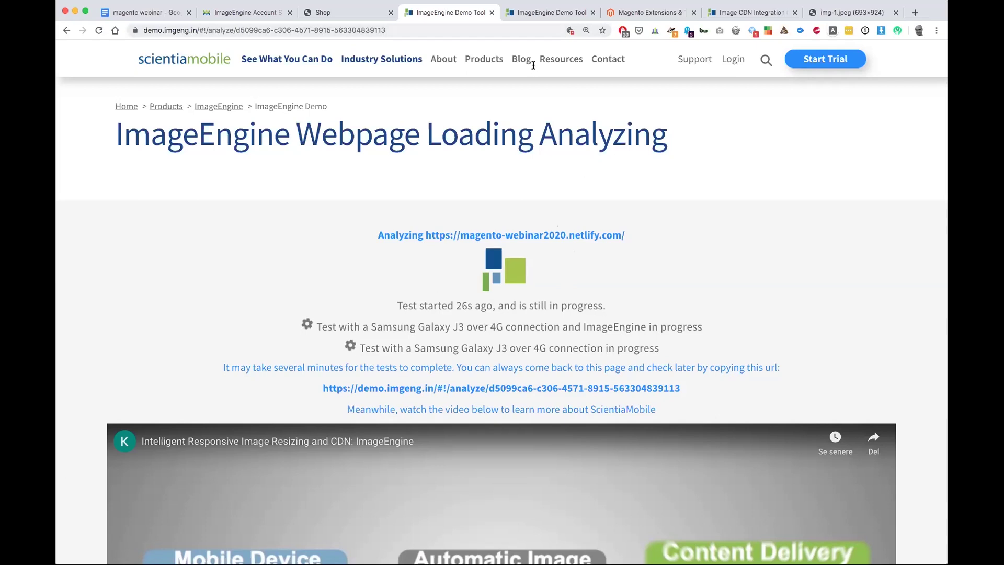
# - Open the finished results and highlight the analyzed URL and the 72.56% payload reduction
pyautogui.click(533, 15)
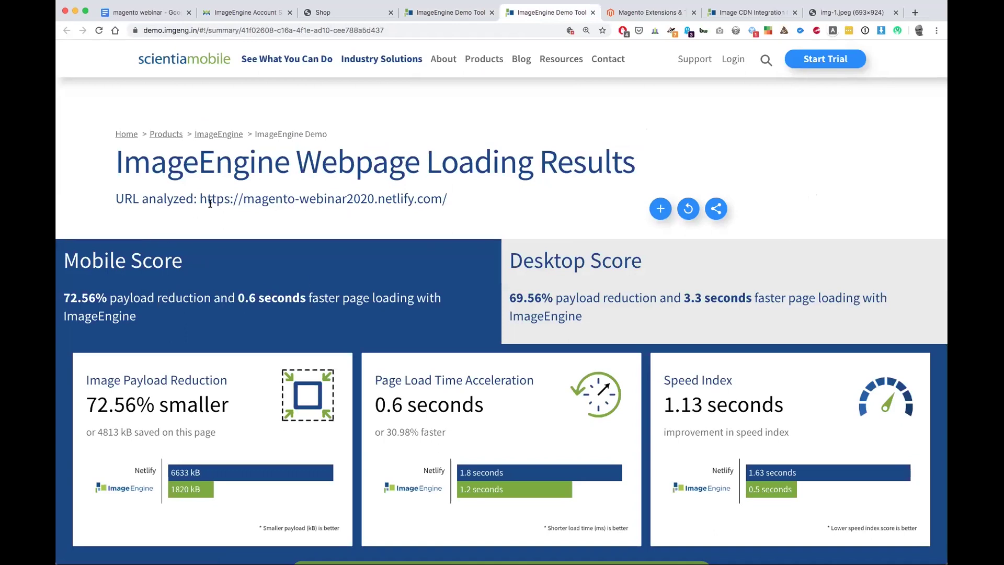
pyautogui.tripleClick(265, 202)
pyautogui.click(482, 199)
pyautogui.scroll(-2, 242, 287)
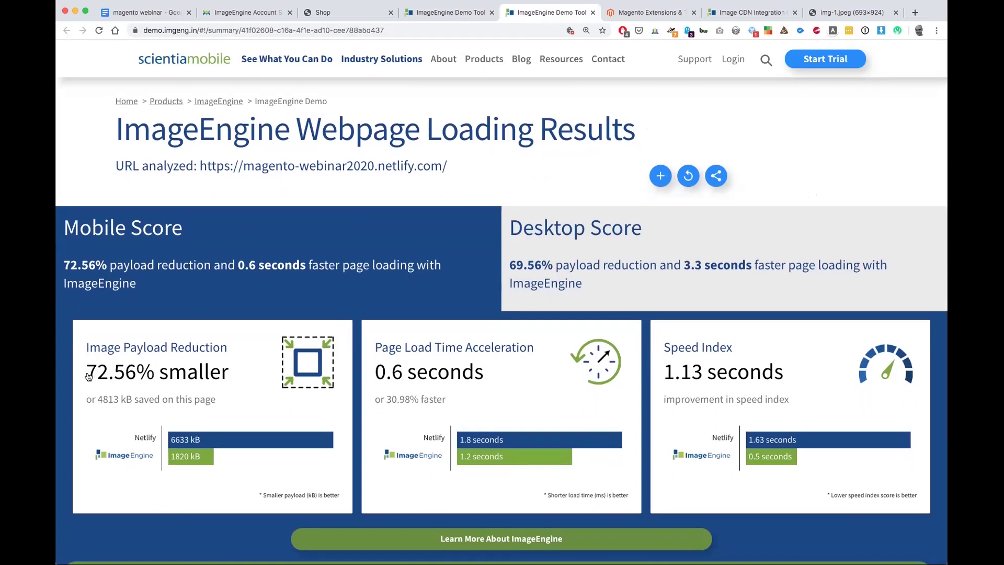
pyautogui.moveTo(88, 376); pyautogui.dragTo(111, 378)
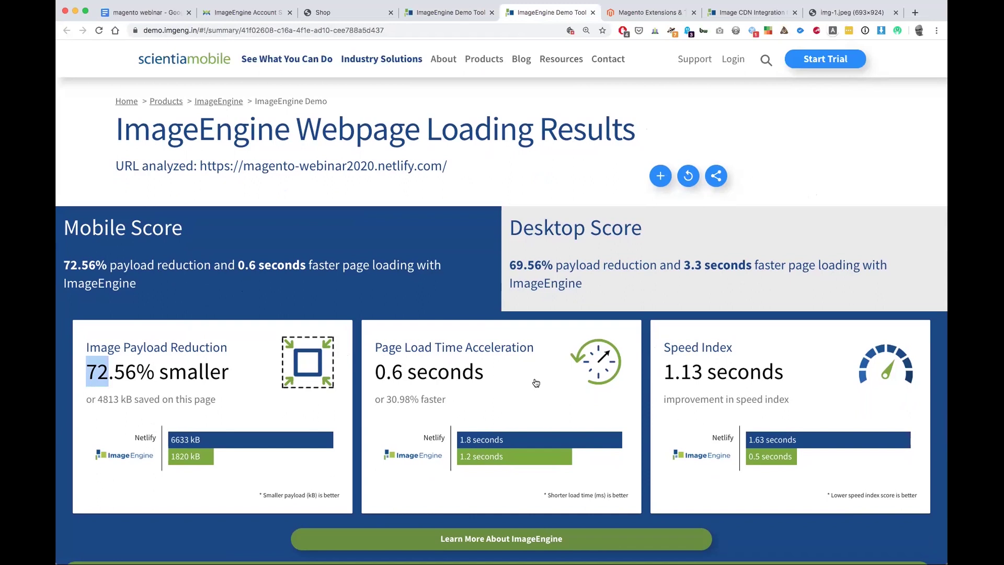
pyautogui.scroll(-5, 539, 380)
pyautogui.scroll(-5, 541, 380)
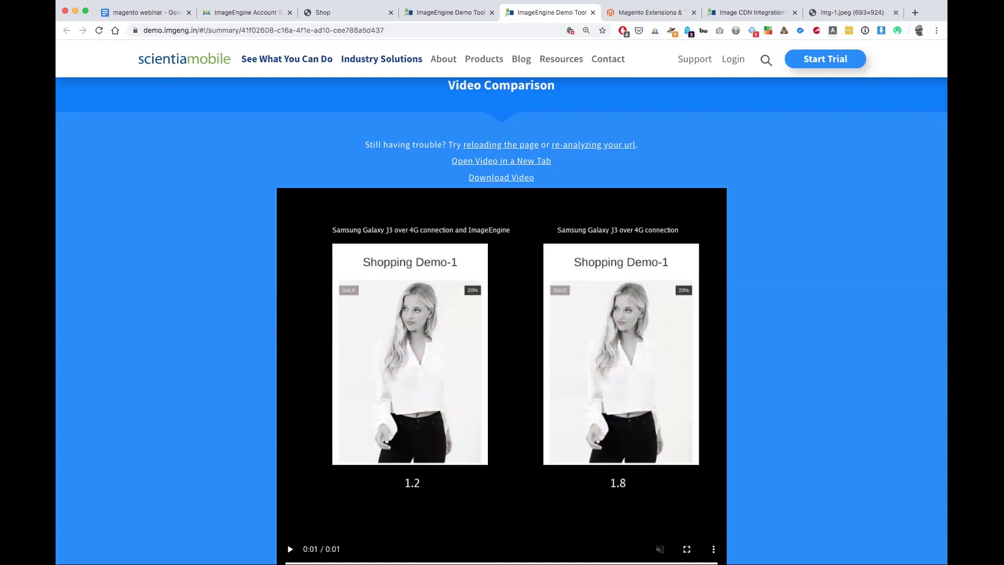
pyautogui.scroll(9, 712, 229)
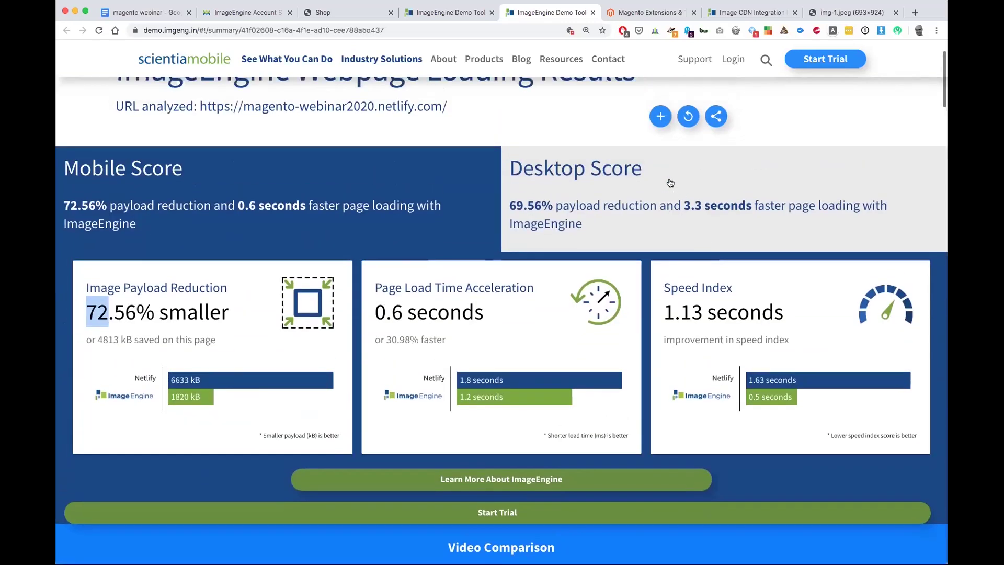
# - Show the Desktop Score figures and play the desktop loading comparison video
pyautogui.click(671, 184)
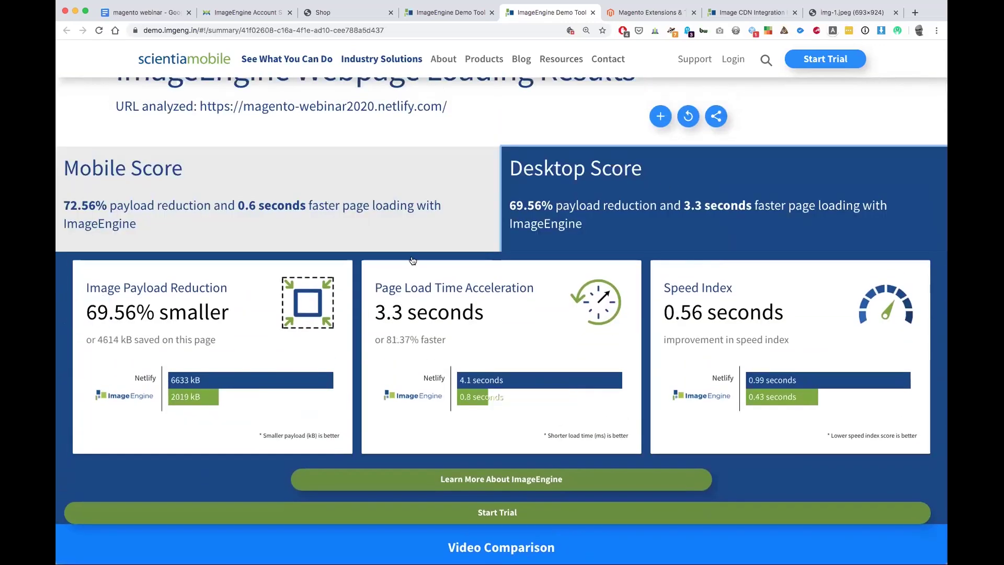
pyautogui.scroll(-10, 374, 280)
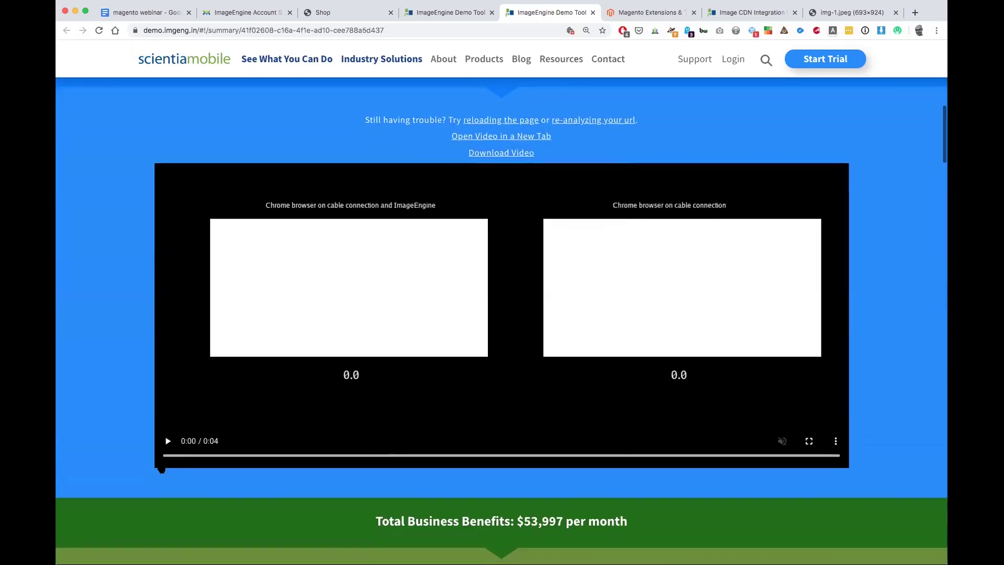
pyautogui.click(168, 441)
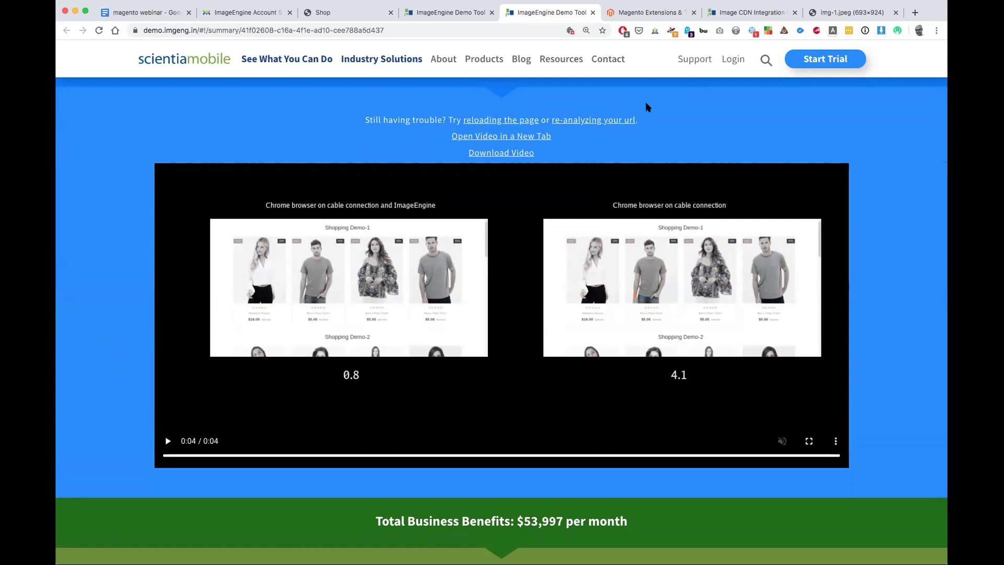
# - View the Magento 1.x integration guide, then switch back to the Magento 2.x guide
pyautogui.click(731, 18)
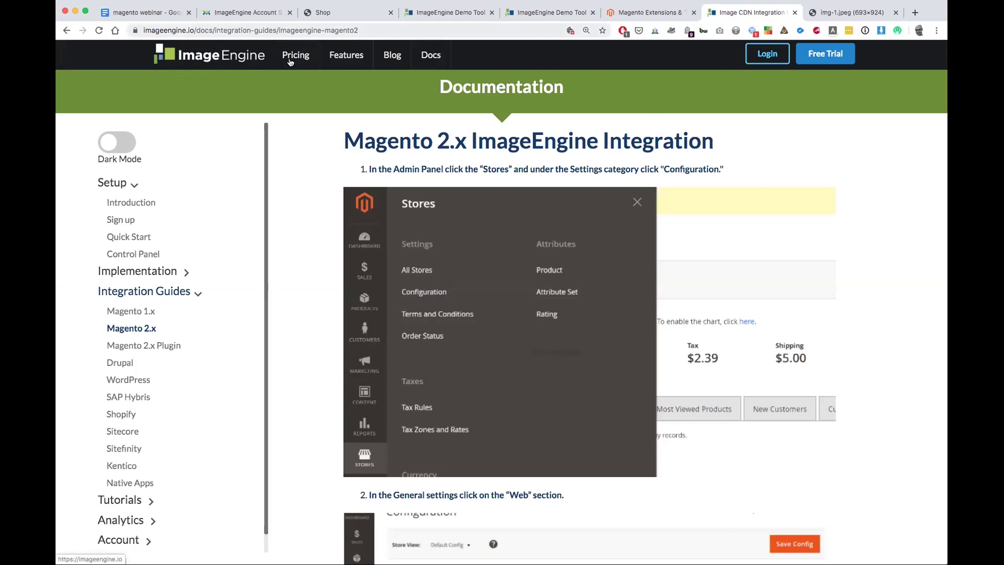
pyautogui.click(430, 54)
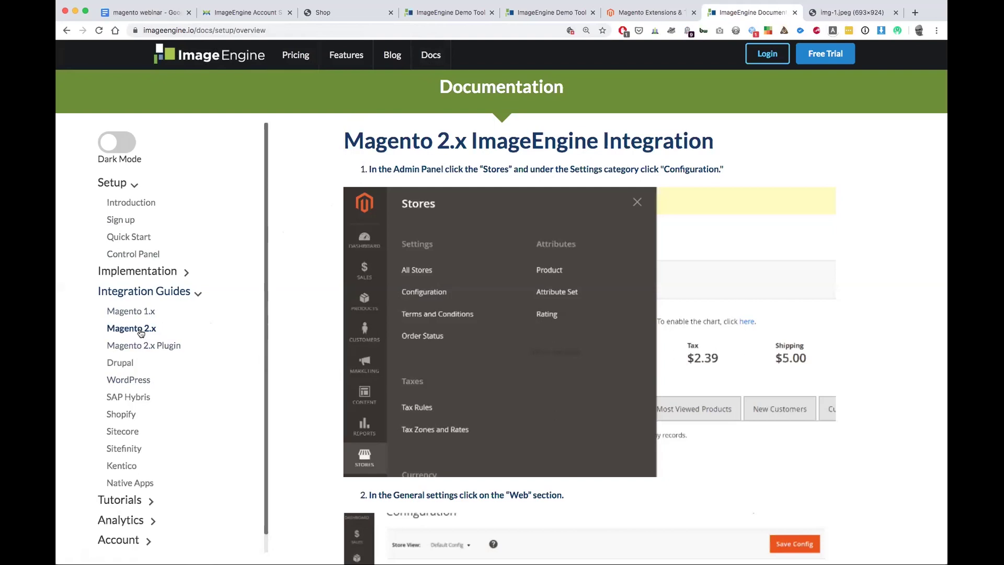
pyautogui.click(138, 312)
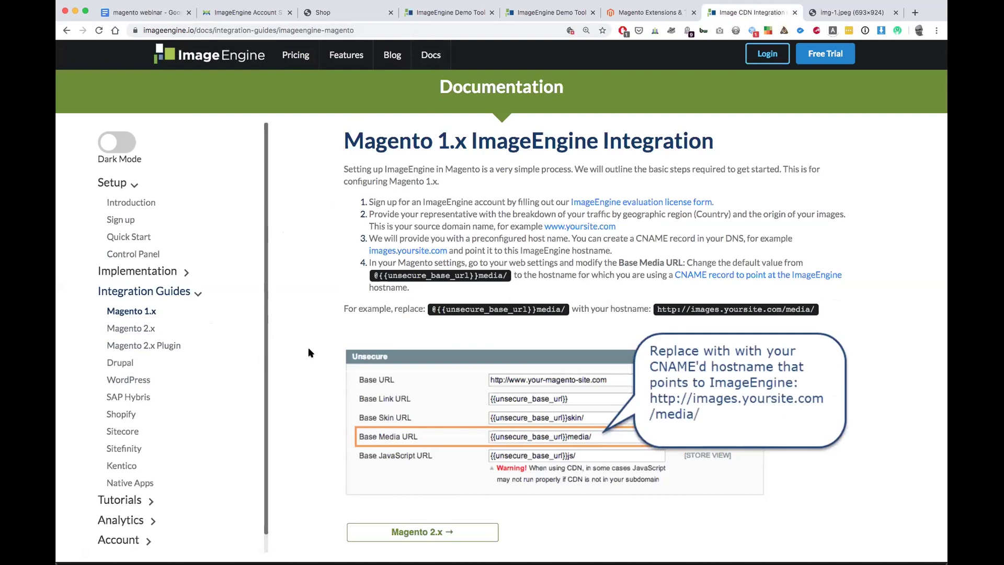
pyautogui.scroll(-1, 309, 347)
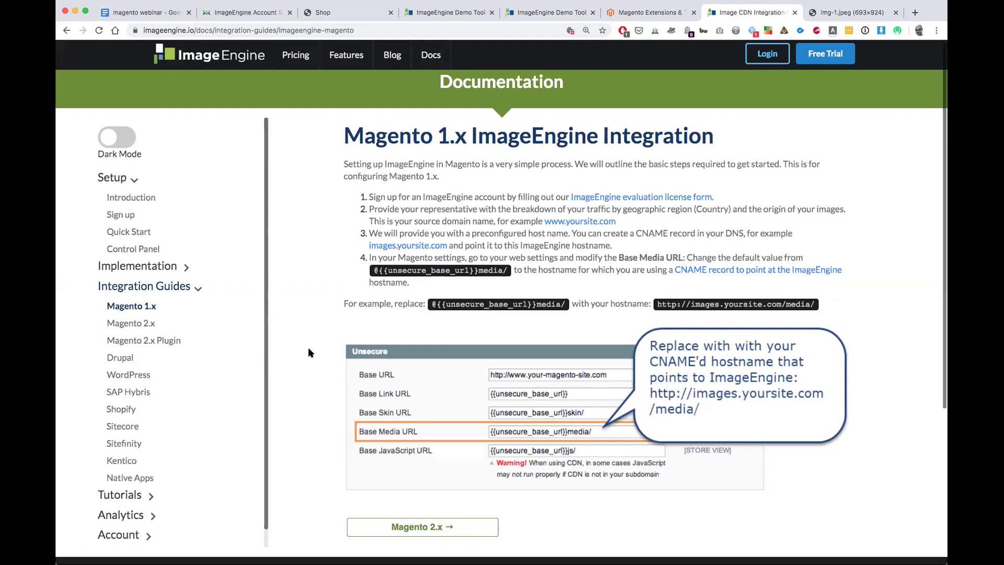
pyautogui.click(150, 324)
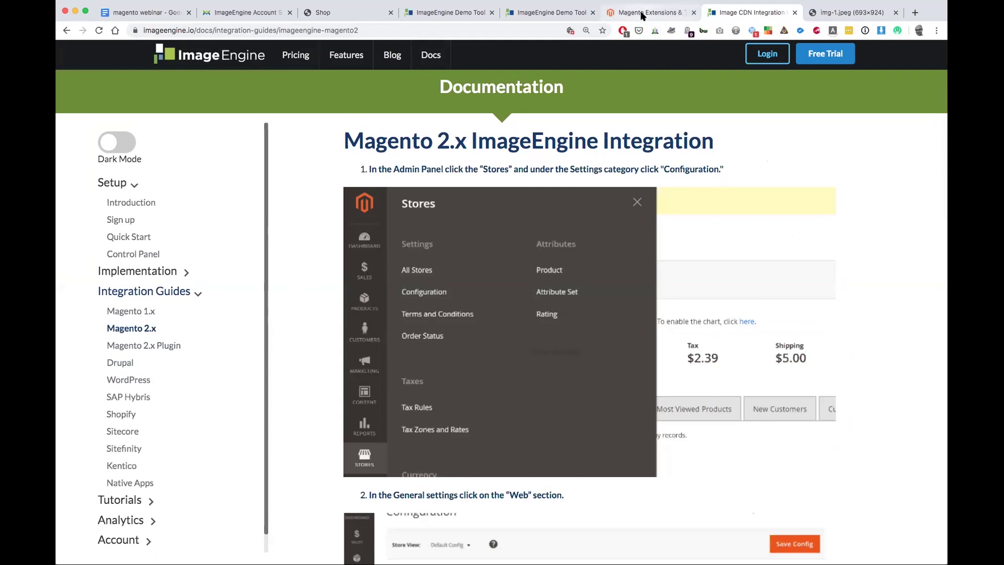
# - Search Marketplace for 'imagee' to open ImageEngine Image CDN, then open the Magento 2.x Plugin guide
pyautogui.hotkey('ctrl', 'shift', 'Tab')
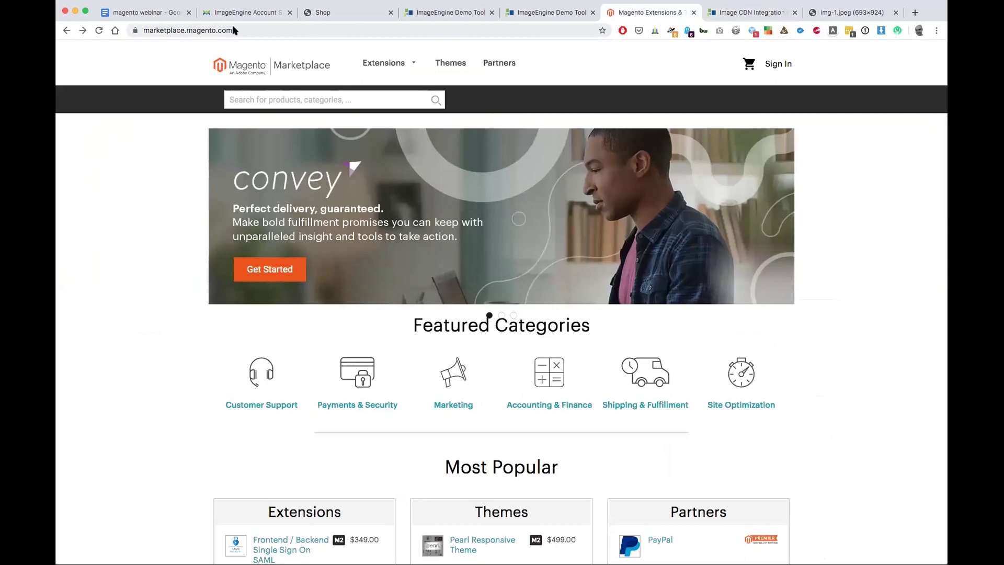
pyautogui.click(266, 99)
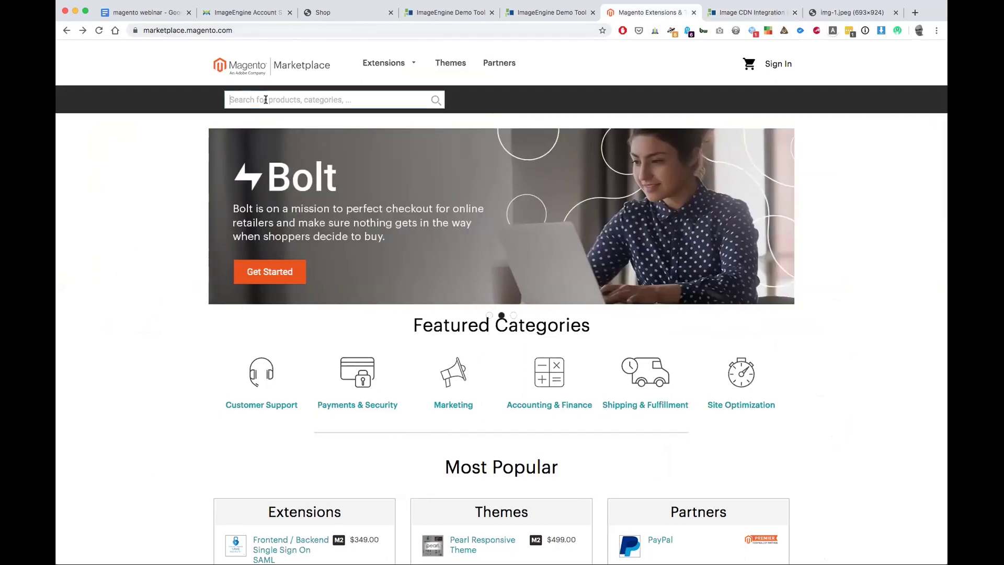
pyautogui.write('imageengi')
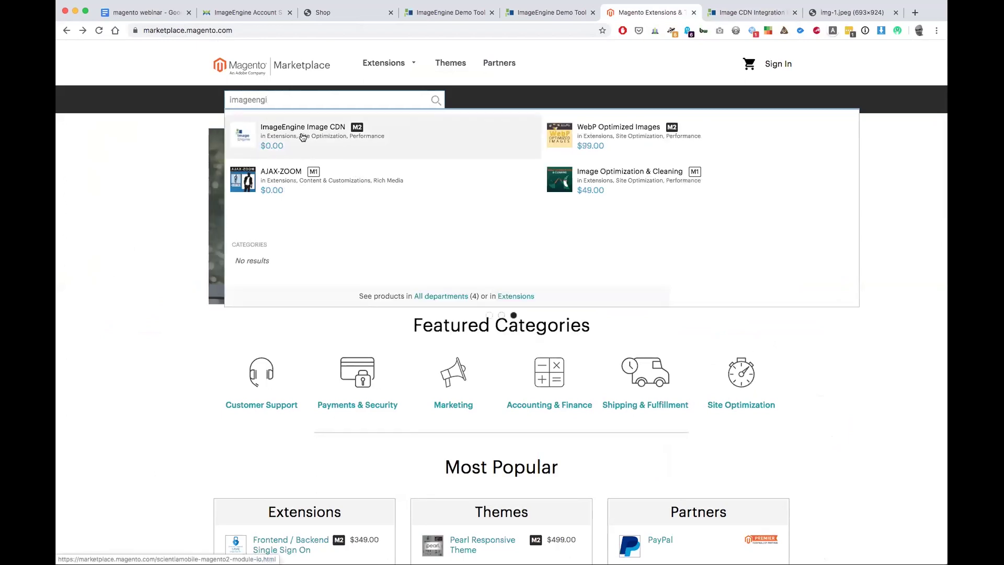
pyautogui.click(302, 137)
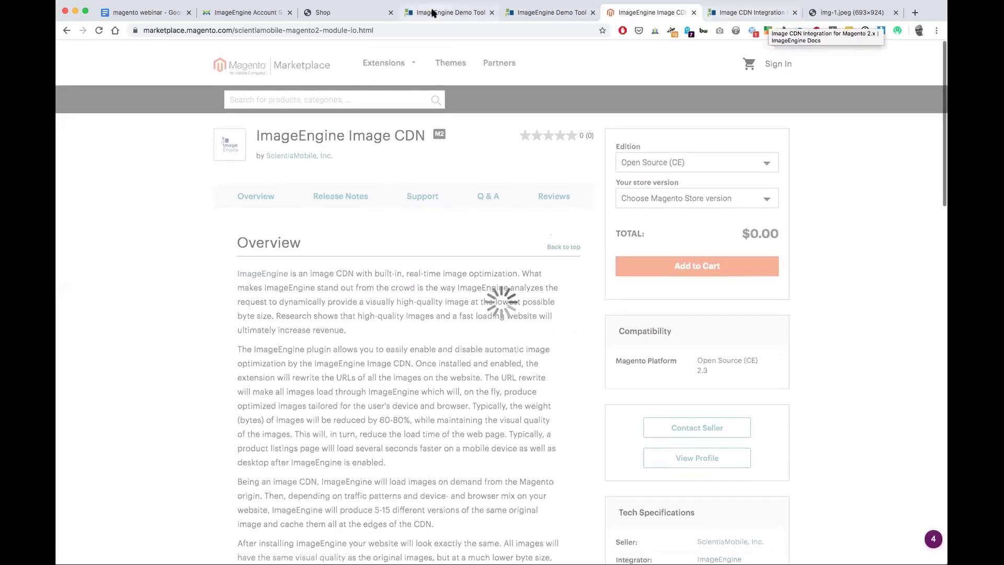
pyautogui.click(736, 13)
pyautogui.click(172, 350)
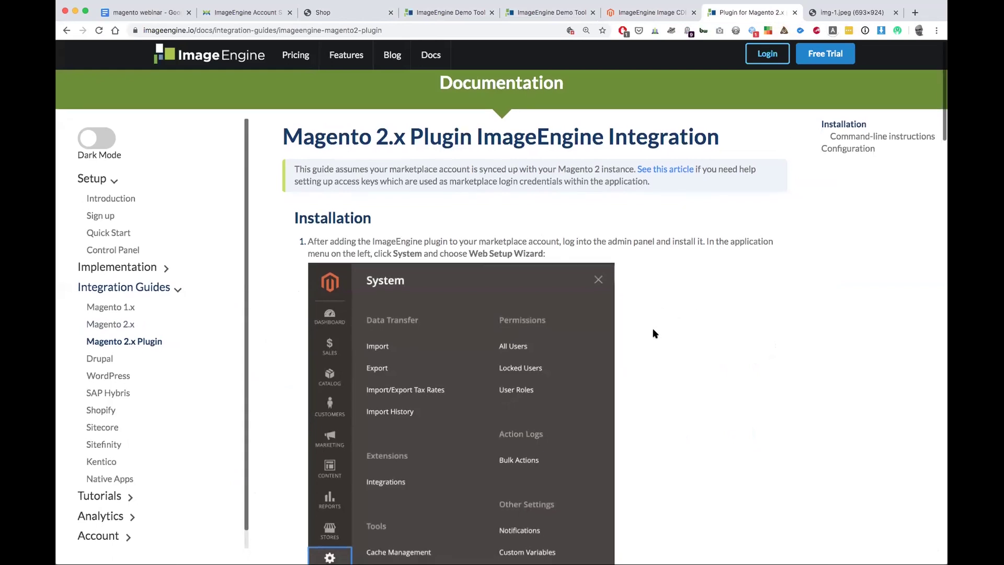
# - Scroll the Magento 2.x Plugin guide through the Setup Wizard, Extension Manager and Install the plugin steps
pyautogui.scroll(-2, 655, 324)
pyautogui.scroll(-2, 663, 330)
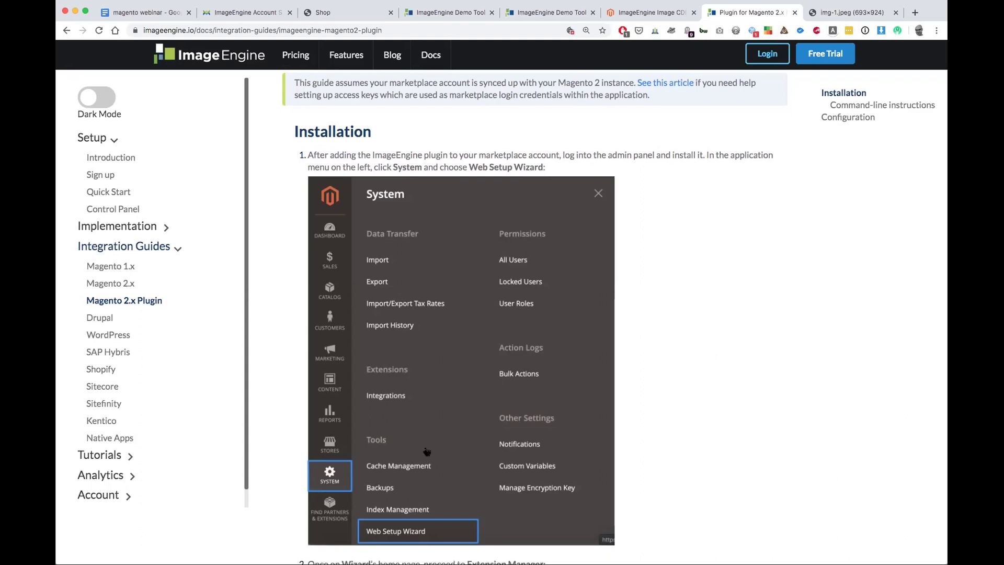
pyautogui.scroll(-3, 660, 424)
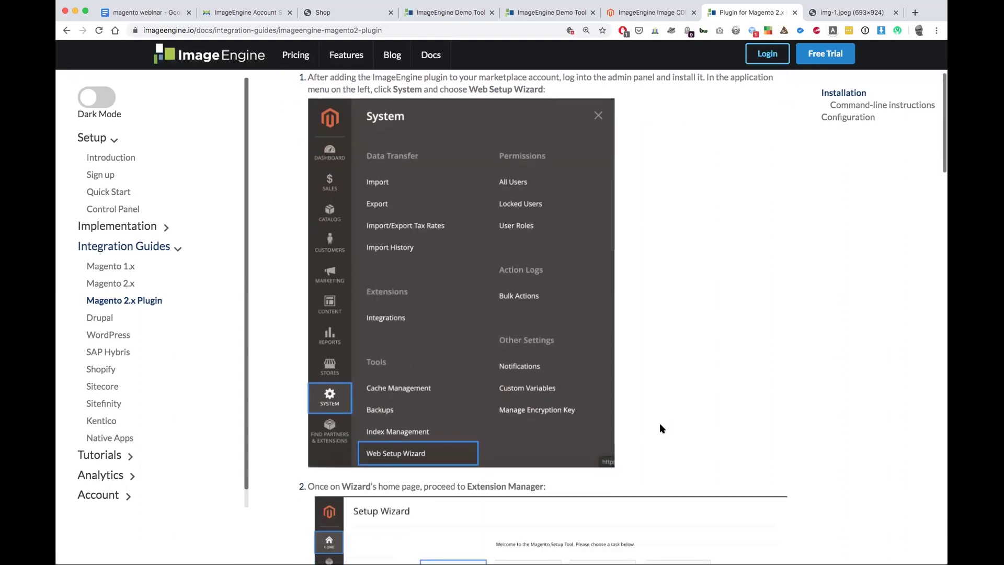
pyautogui.scroll(-4, 660, 424)
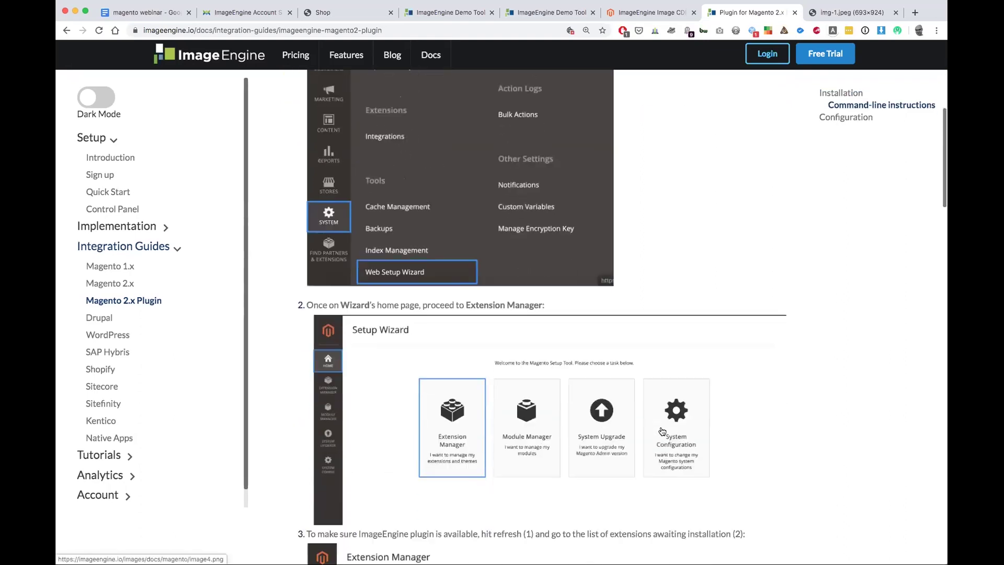
pyautogui.scroll(-2, 662, 431)
pyautogui.scroll(-1, 442, 395)
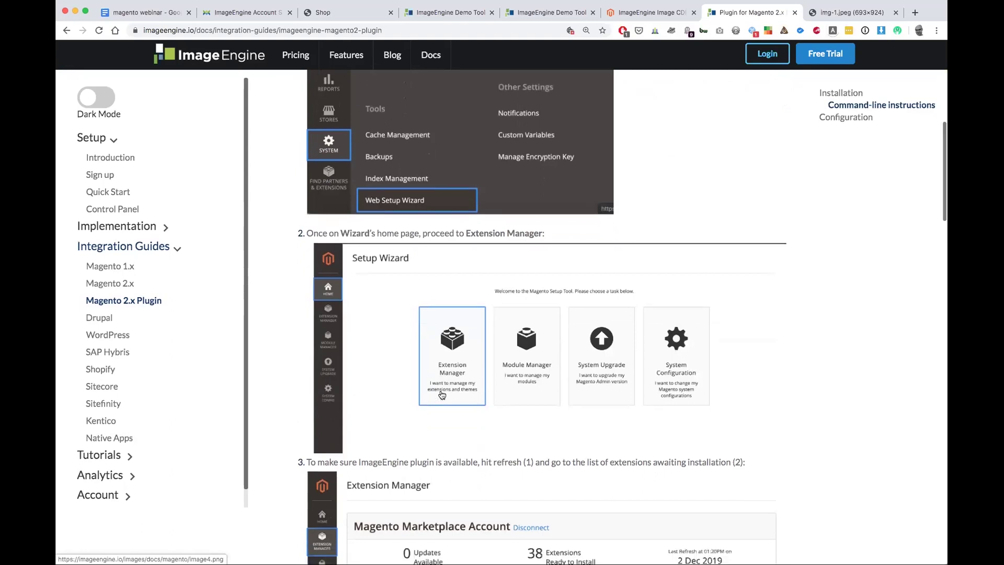
pyautogui.scroll(-3, 441, 395)
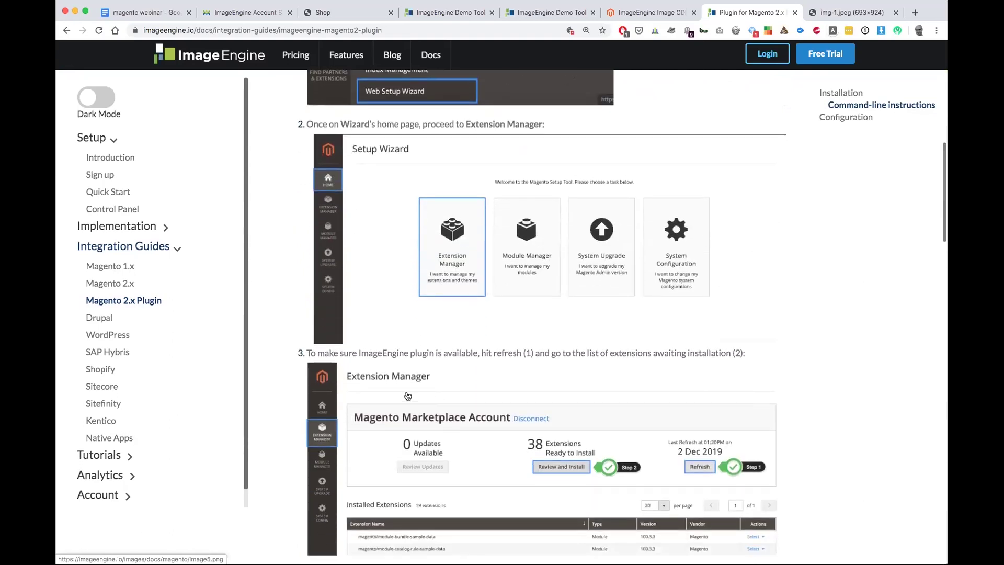
pyautogui.scroll(-2, 407, 396)
pyautogui.scroll(-1, 444, 395)
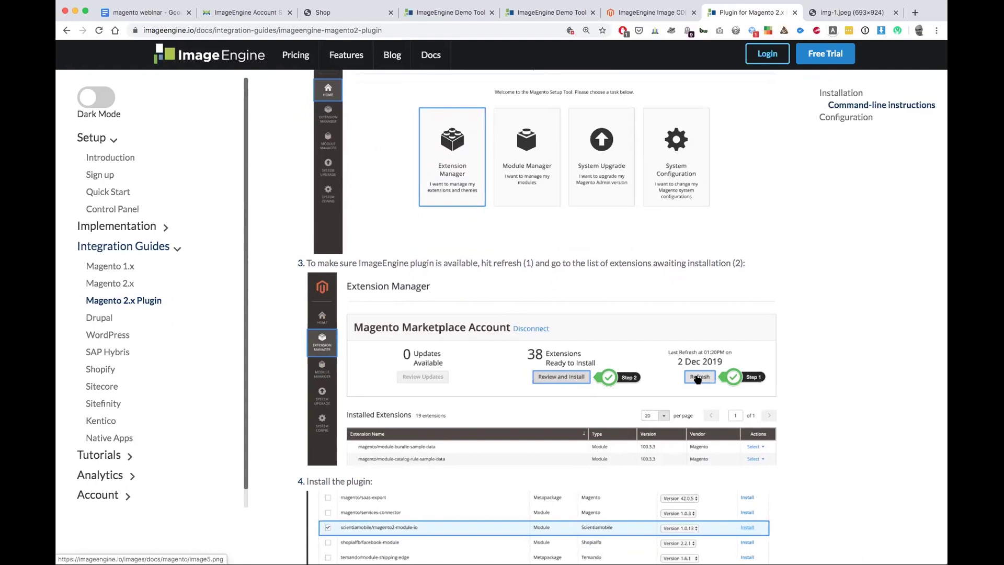
pyautogui.scroll(-2, 577, 283)
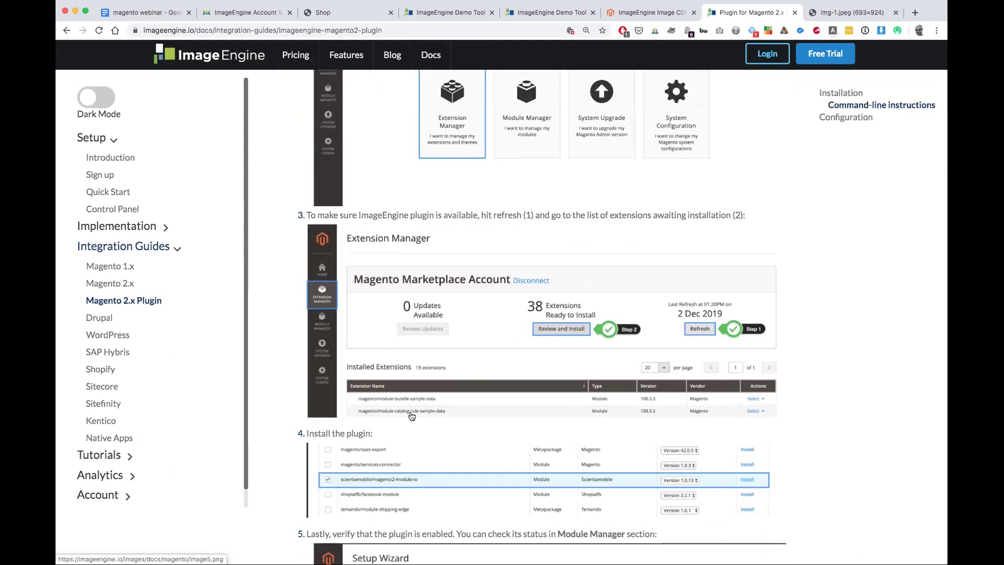
pyautogui.scroll(-3, 374, 439)
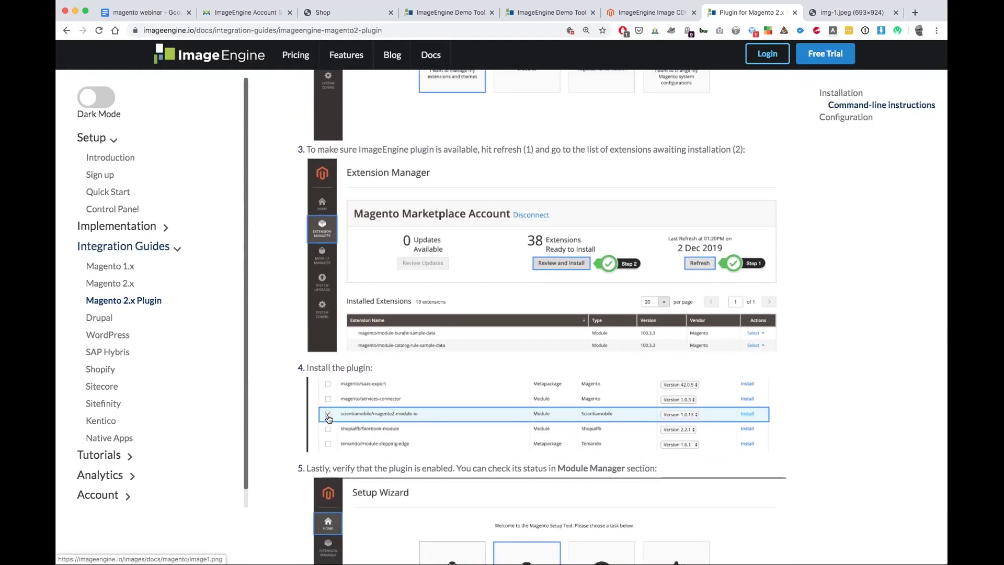
# - View the step 4 plugin table screenshot full size, then return and scroll further down the guide
pyautogui.click(454, 419)
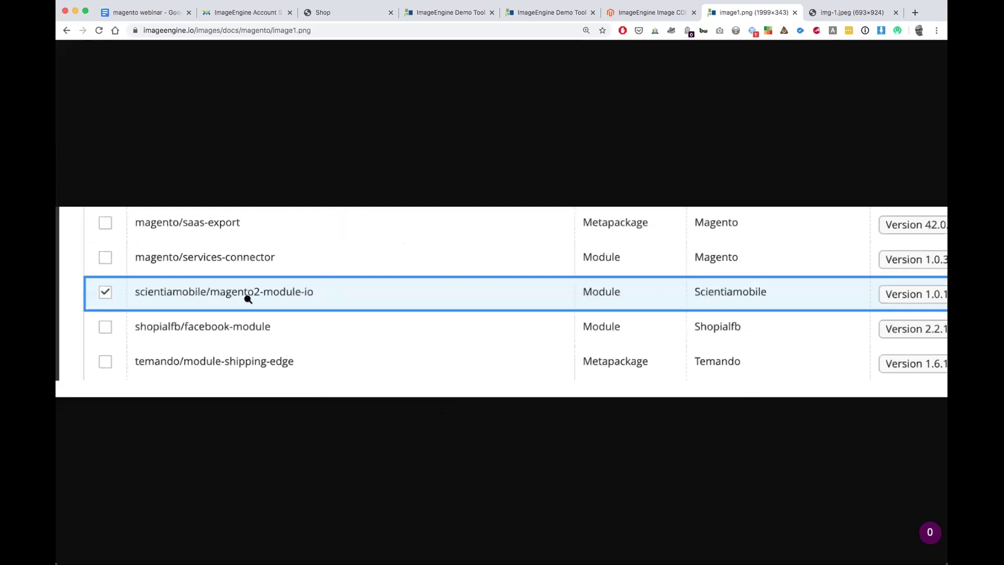
pyautogui.click(67, 30)
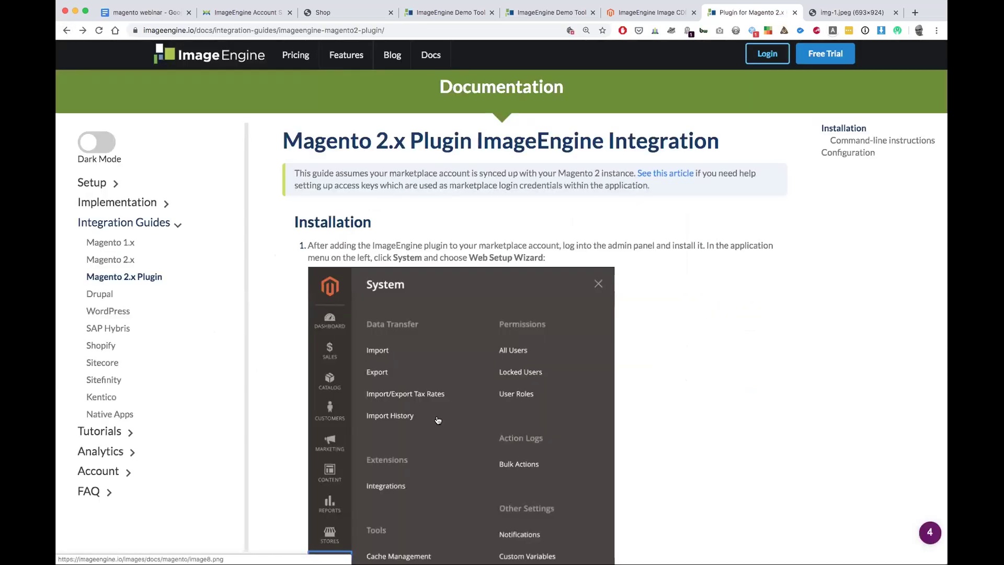
pyautogui.scroll(-10, 434, 411)
pyautogui.scroll(-5, 438, 419)
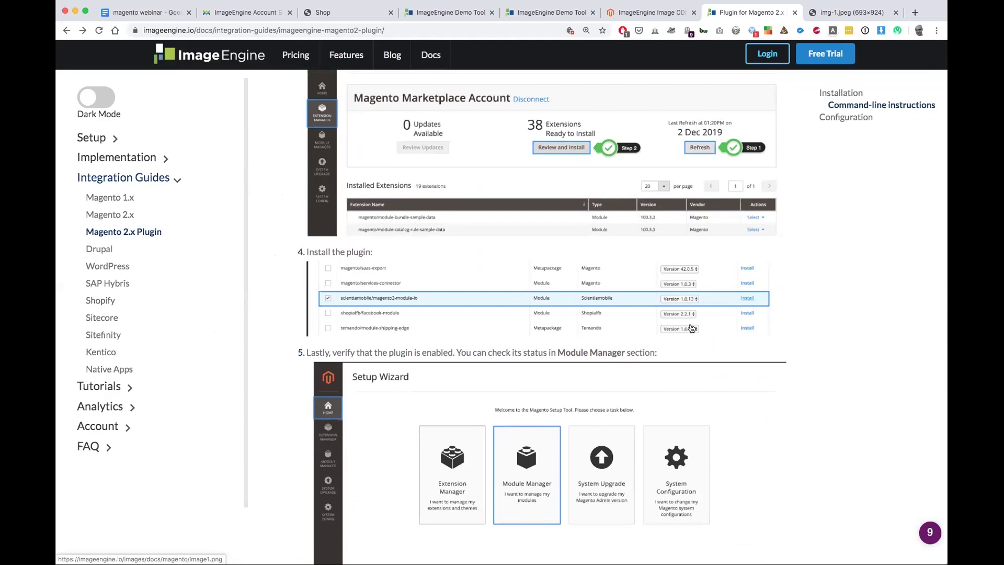
pyautogui.scroll(-1, 496, 374)
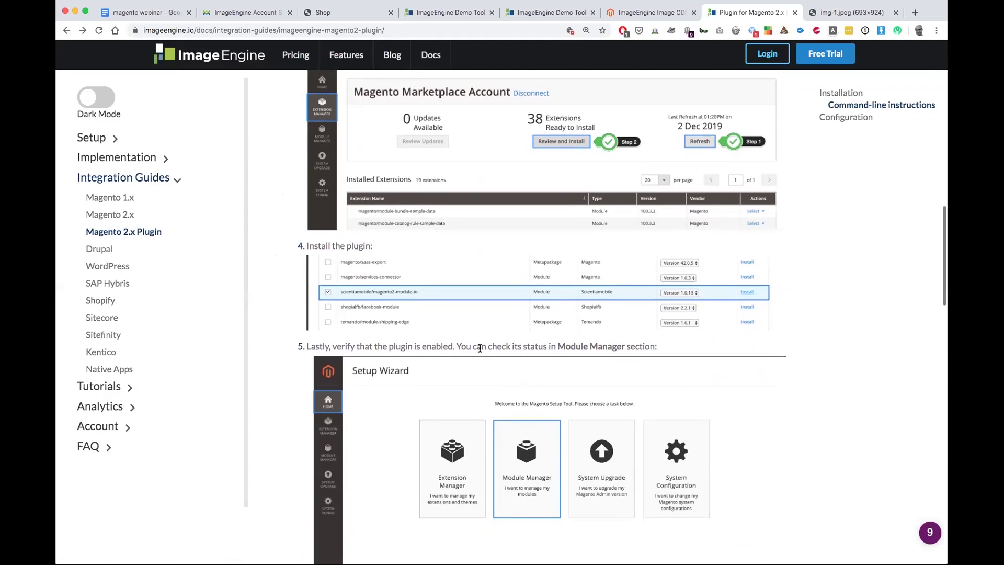
pyautogui.scroll(-2, 486, 366)
pyautogui.scroll(-2, 521, 410)
pyautogui.scroll(-2, 527, 397)
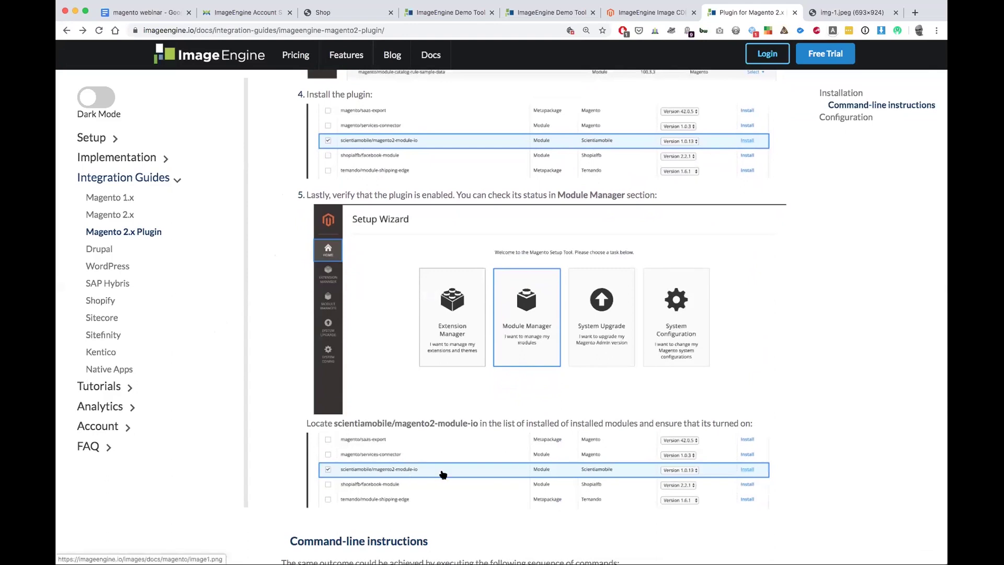
# - Open the image1.png module-list screenshot, change the URL to image3.png, then return to the guide
pyautogui.click(417, 470)
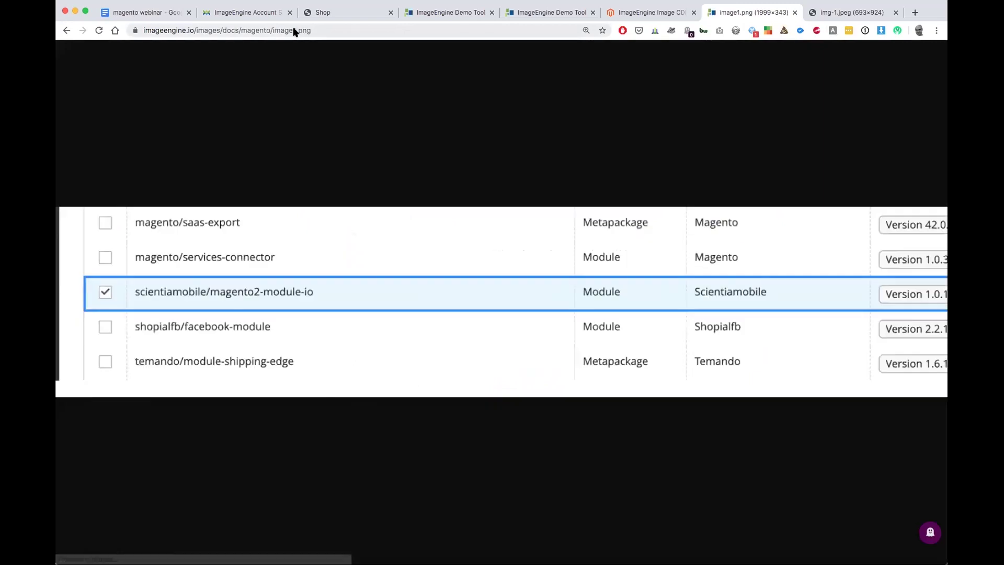
pyautogui.click(294, 30)
pyautogui.press('BackSpace')
pyautogui.write('3')
pyautogui.press('Return')
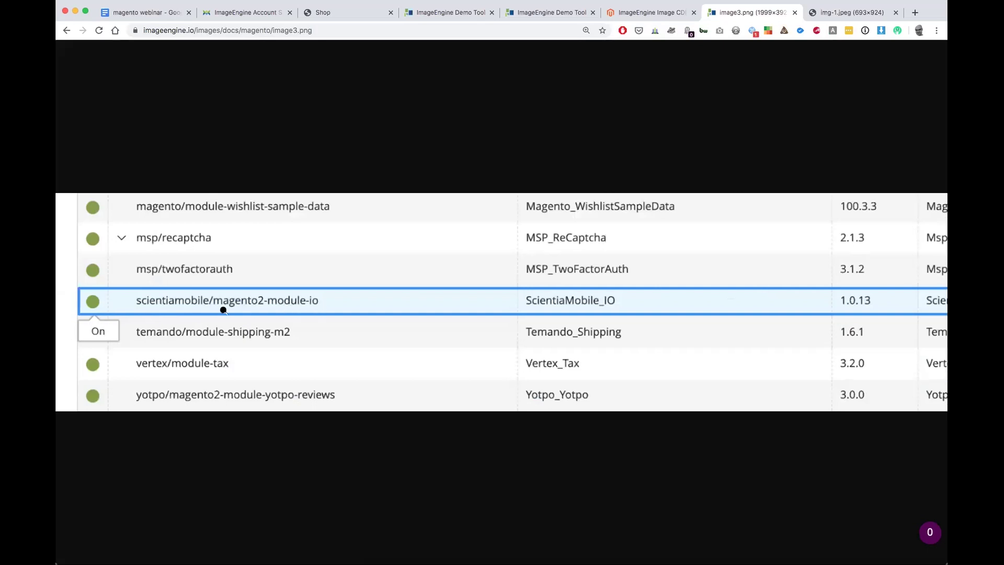
pyautogui.click(66, 30)
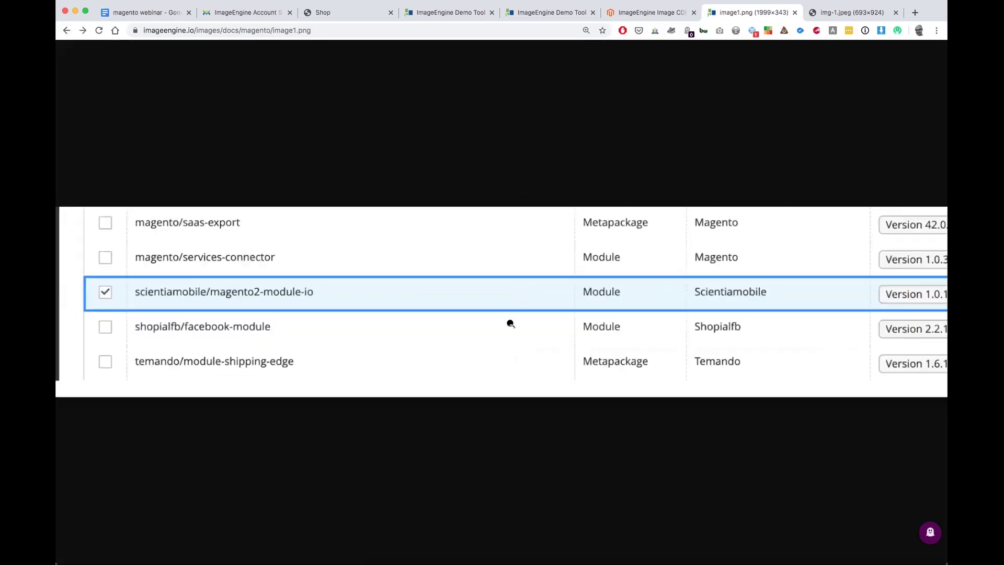
pyautogui.click(66, 30)
# - Highlight the composer require install command in the command-line instructions
pyautogui.scroll(-4, 508, 426)
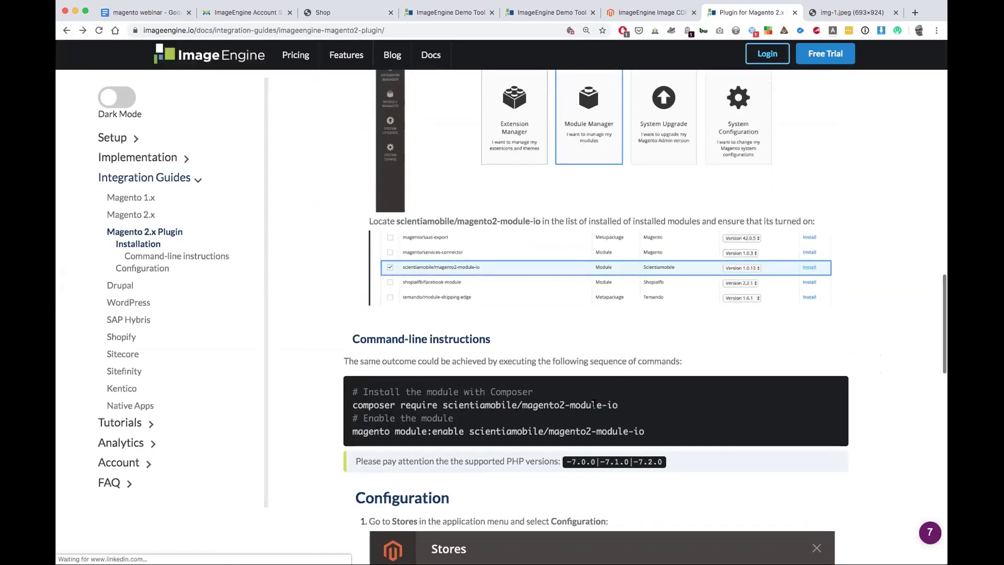
pyautogui.scroll(-1, 487, 391)
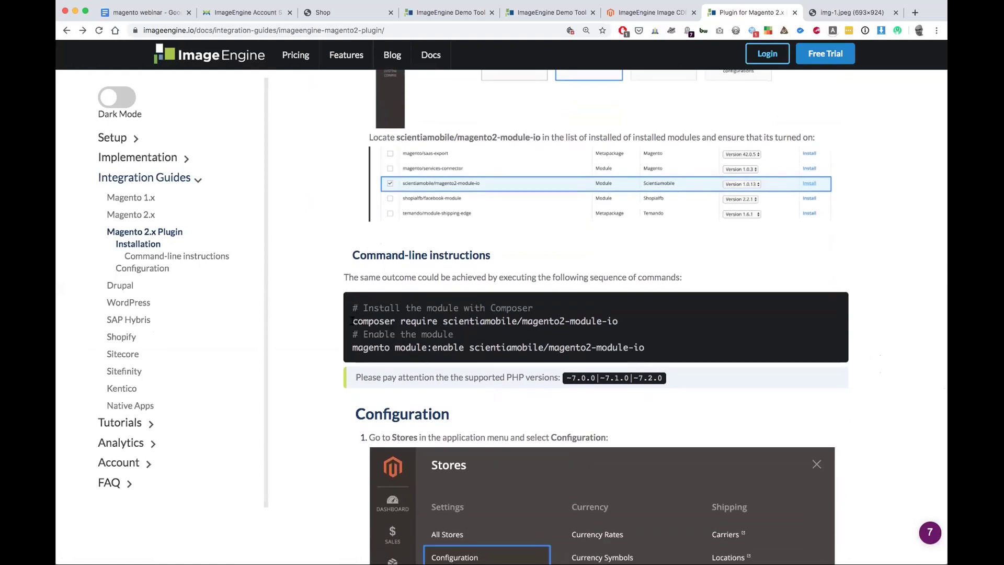
pyautogui.moveTo(352, 321); pyautogui.dragTo(660, 322)
pyautogui.click(660, 355)
# - Open the image6.png configuration screenshot full size and scroll right to the Step callouts
pyautogui.scroll(-5, 516, 345)
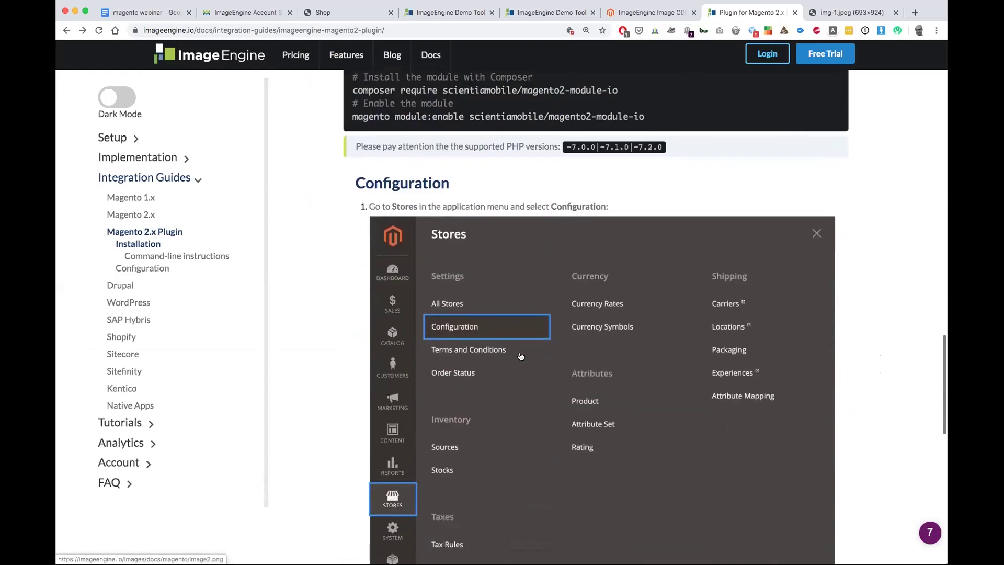
pyautogui.scroll(-2, 520, 356)
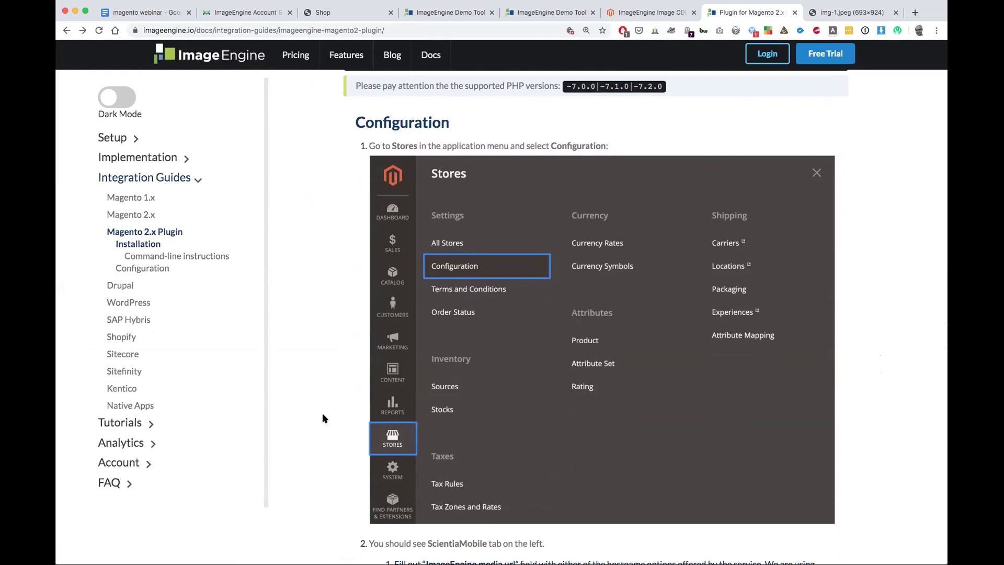
pyautogui.scroll(-3, 457, 400)
pyautogui.scroll(-4, 456, 401)
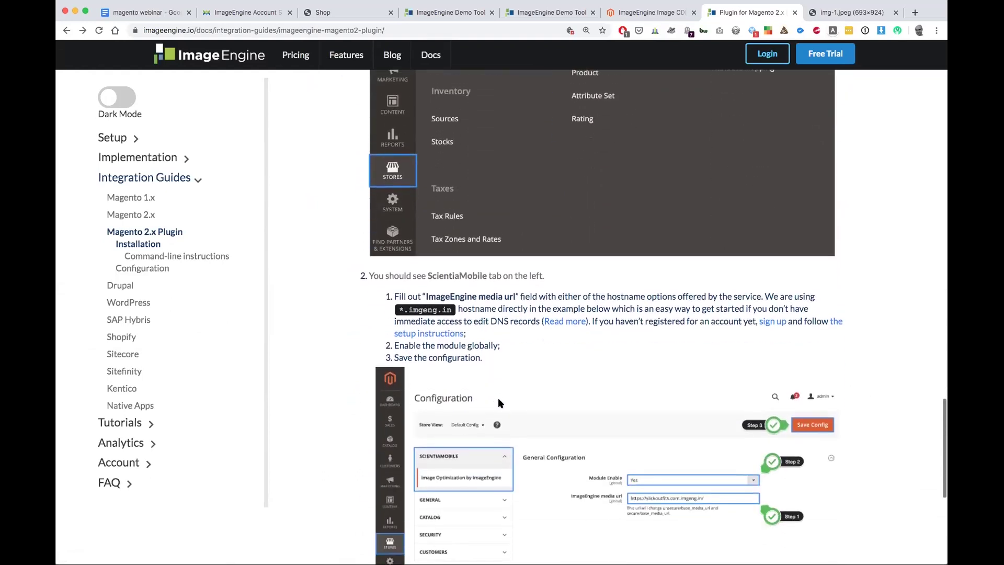
pyautogui.scroll(-2, 548, 377)
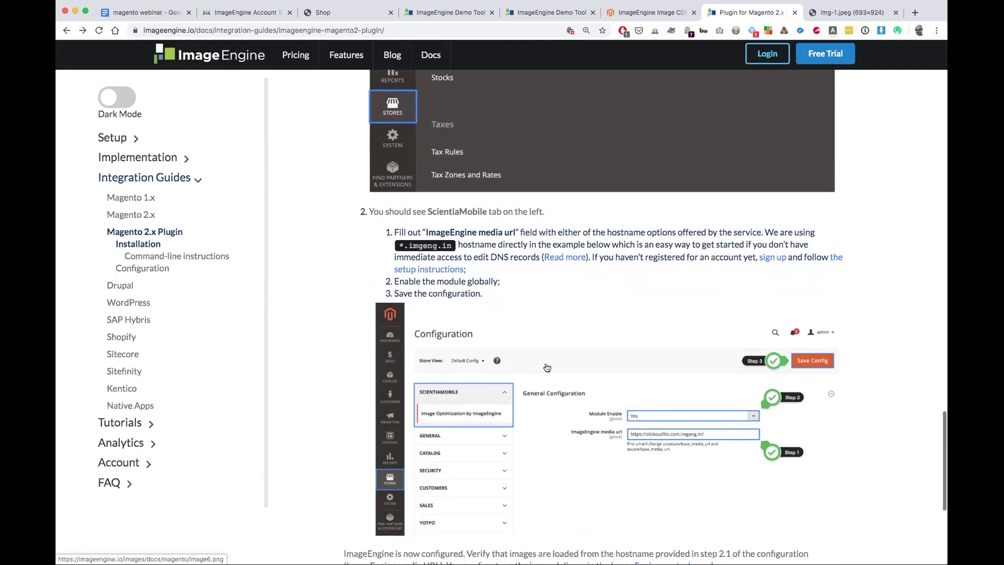
pyautogui.scroll(-1, 566, 385)
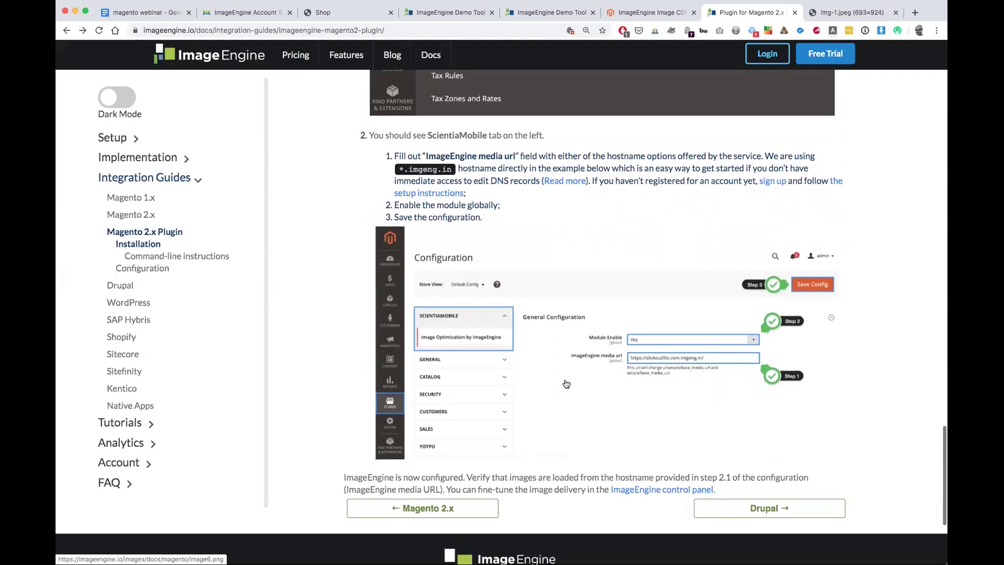
pyautogui.scroll(-1, 581, 392)
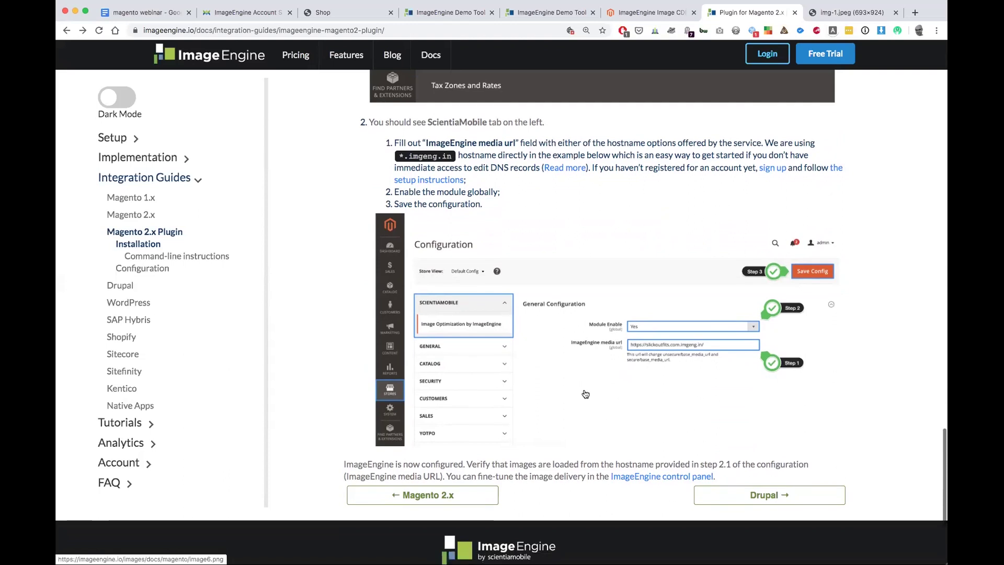
pyautogui.click(595, 390)
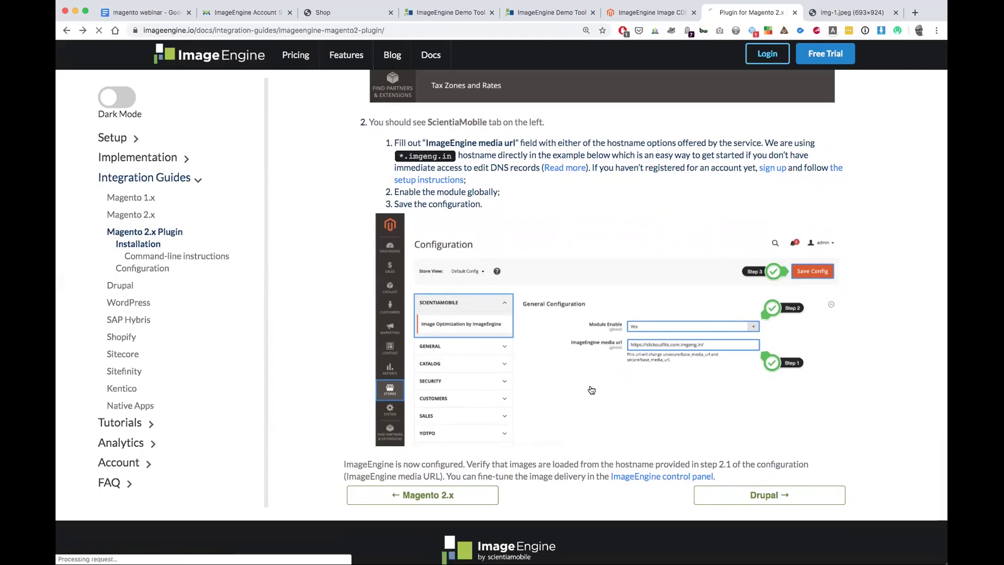
pyautogui.hscroll(5, 629, 391)
pyautogui.hscroll(1, 624, 392)
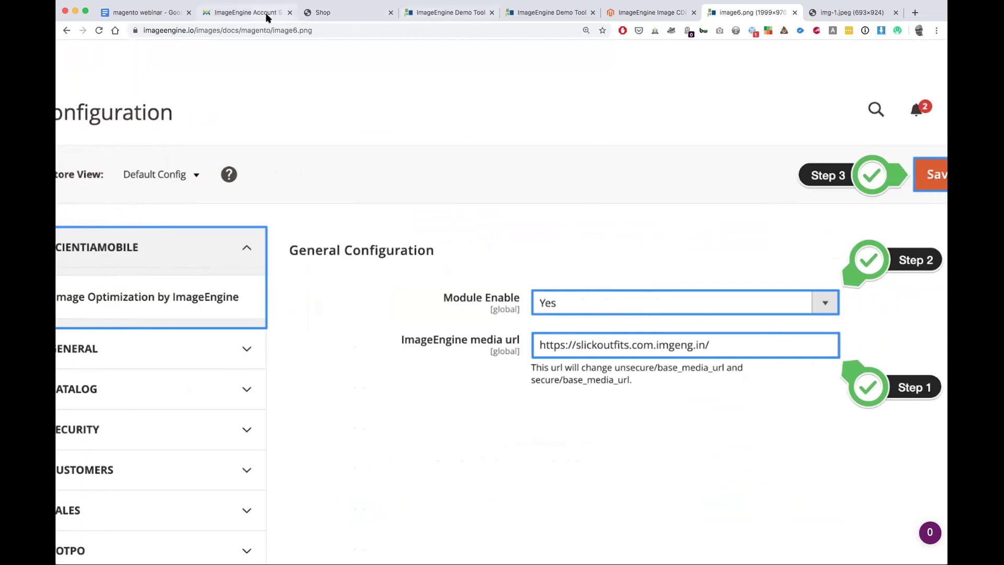
# - Highlight the account's imgeng.in CDN hostname and glance at the Marketplace listing
pyautogui.click(245, 12)
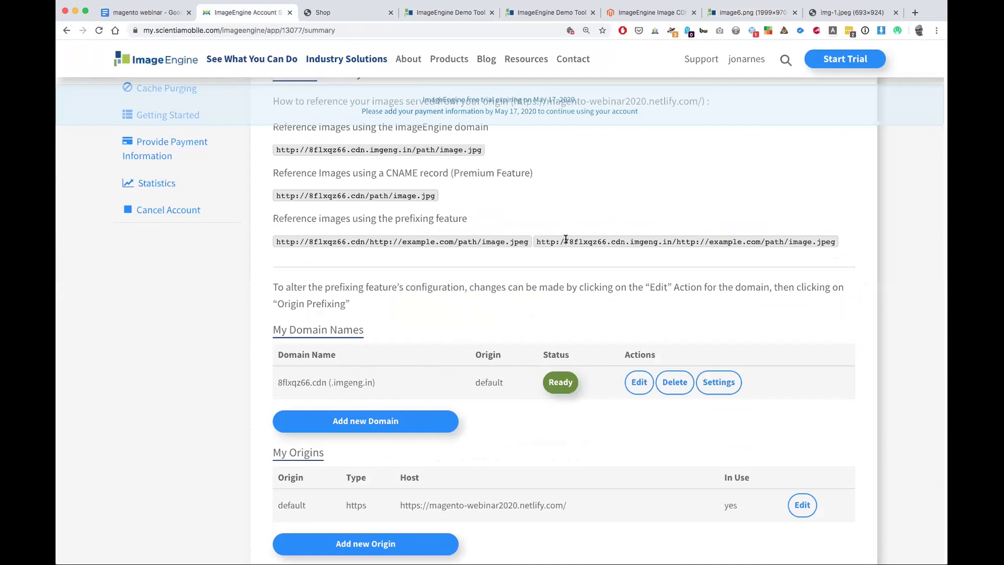
pyautogui.moveTo(569, 240); pyautogui.dragTo(668, 242)
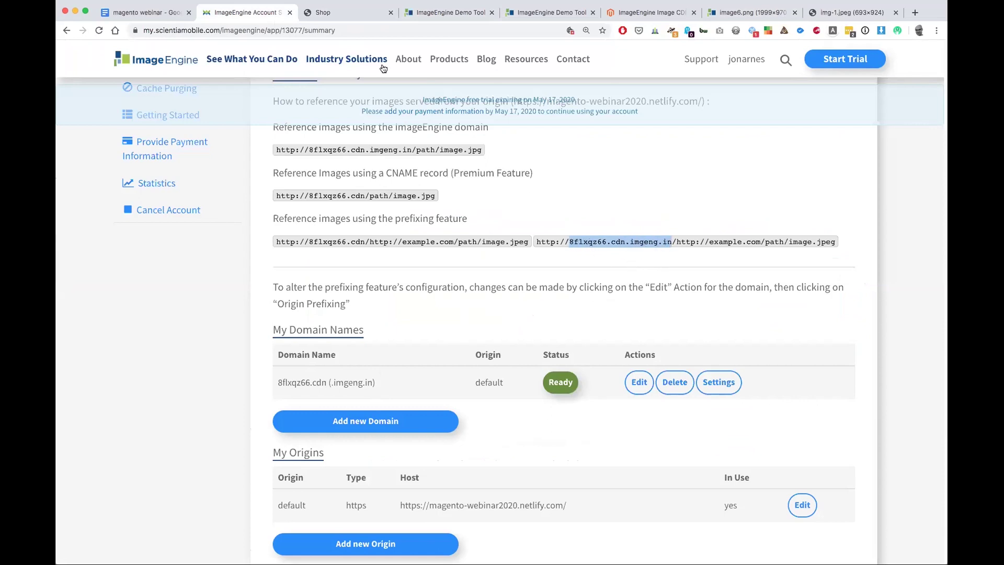
pyautogui.click(651, 12)
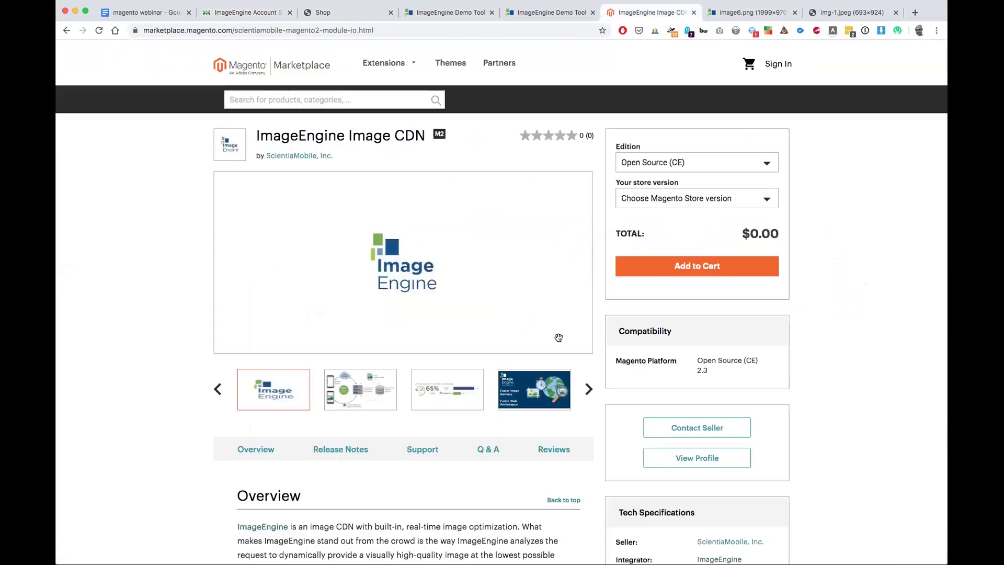
# - Review the full-size configuration screenshot again, then return to the Magento 2.x plugin guide
pyautogui.click(748, 13)
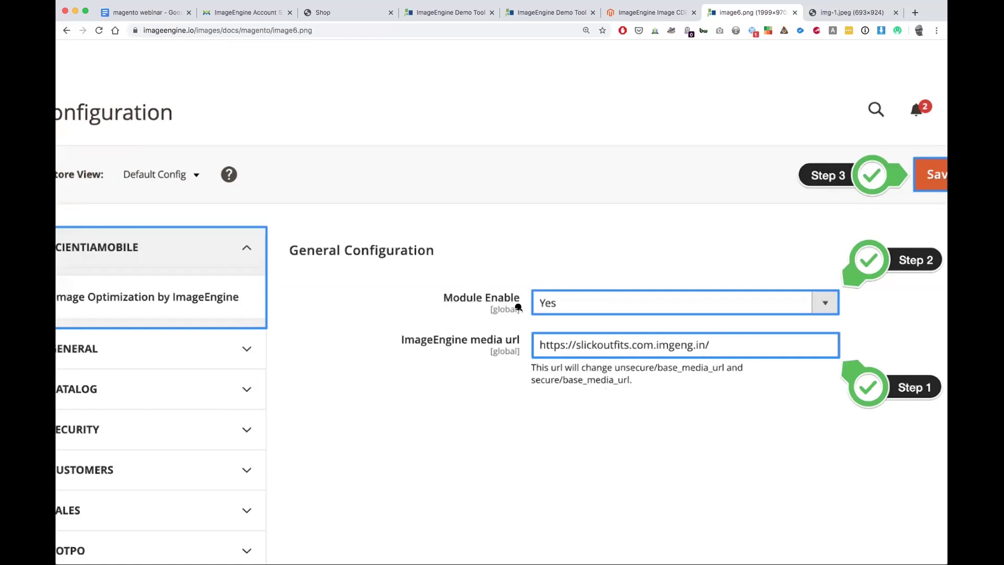
pyautogui.hscroll(2, 704, 303)
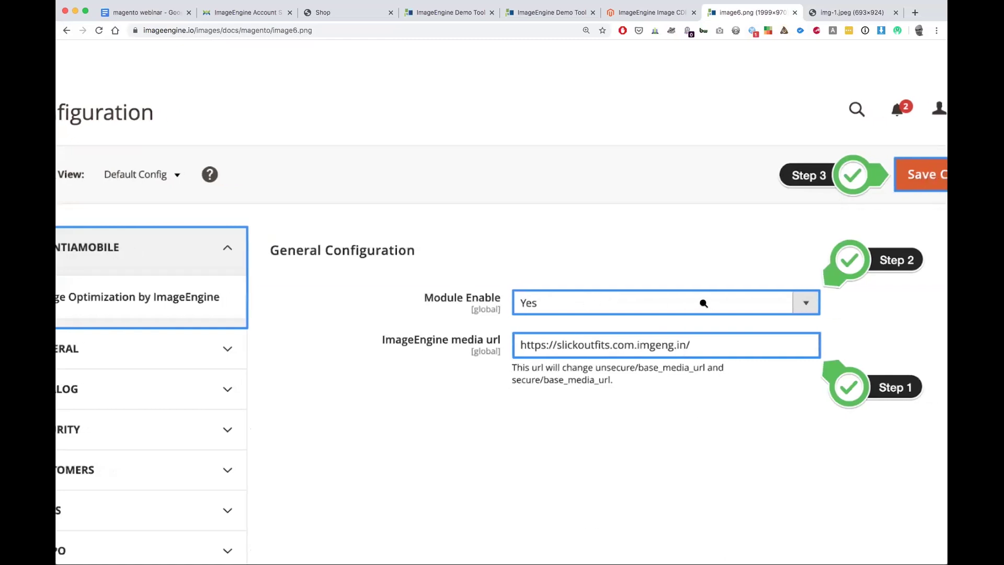
pyautogui.hscroll(5, 703, 303)
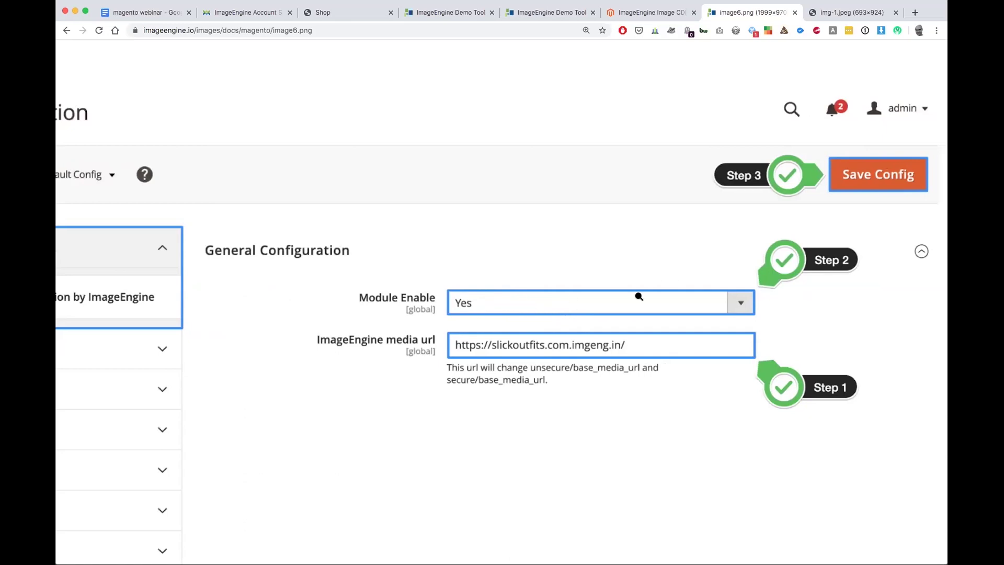
pyautogui.click(66, 30)
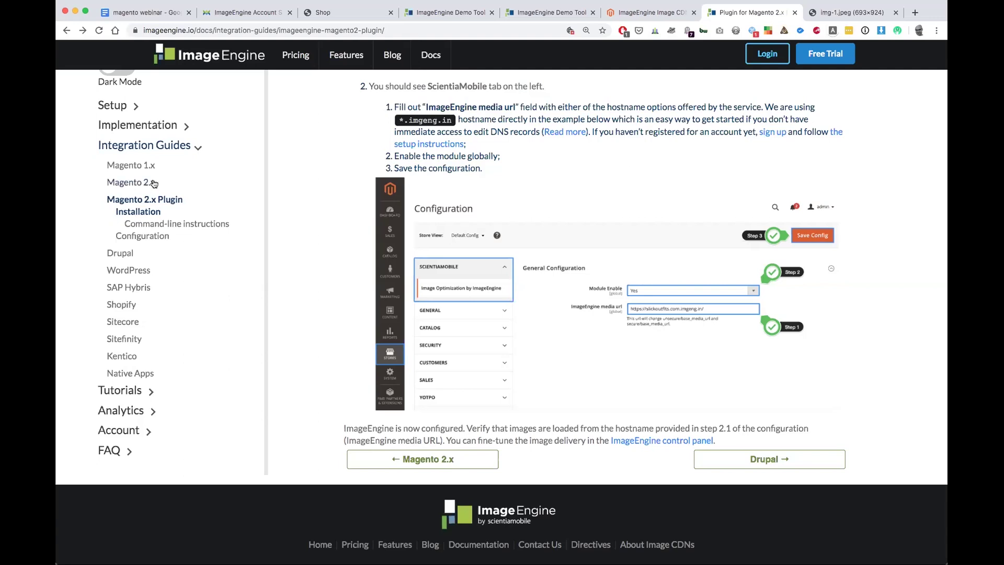
# - Open the Magento 2.x manual integration guide and highlight 'Base URLs' in step 3
pyautogui.scroll(5, 157, 199)
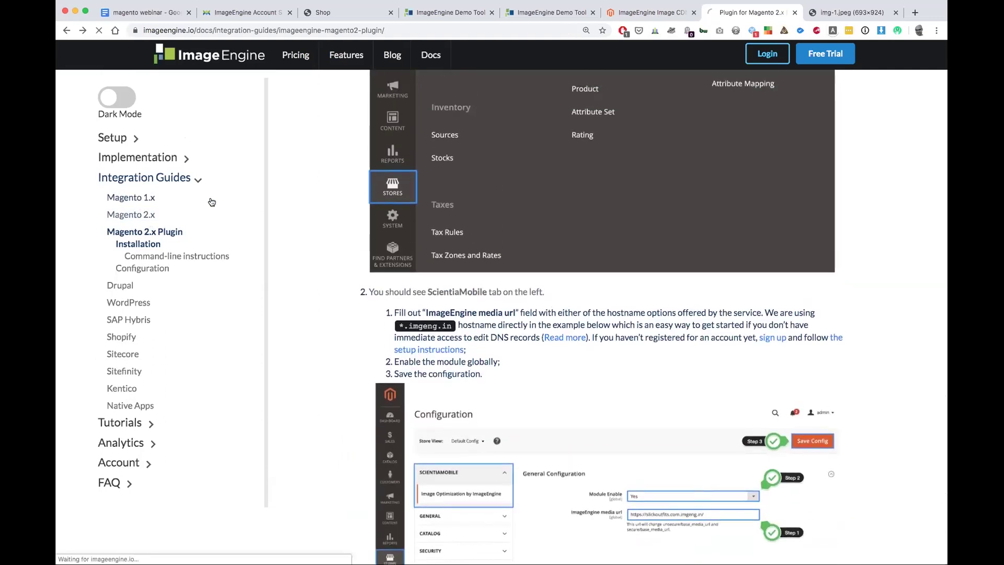
pyautogui.click(150, 219)
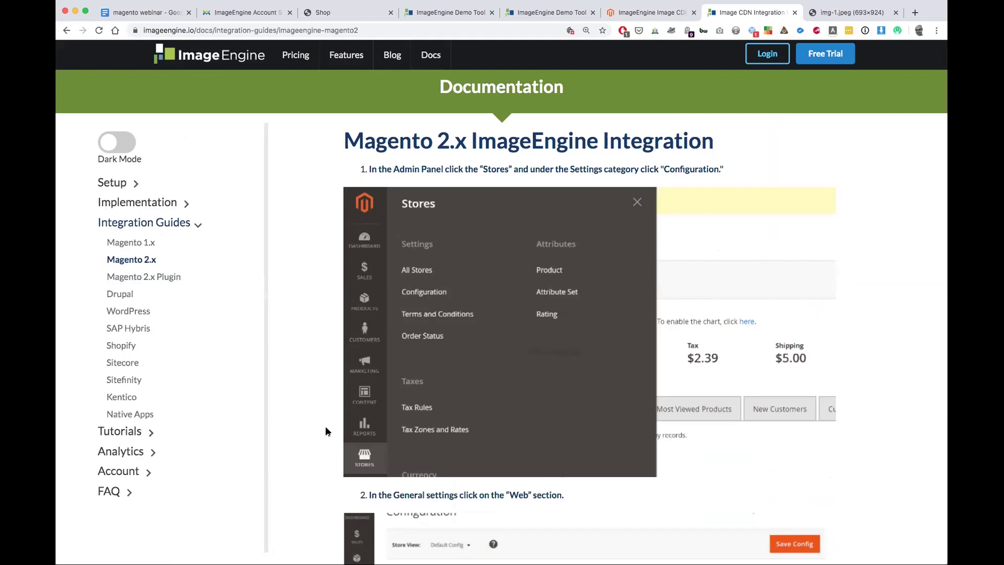
pyautogui.scroll(-3, 325, 416)
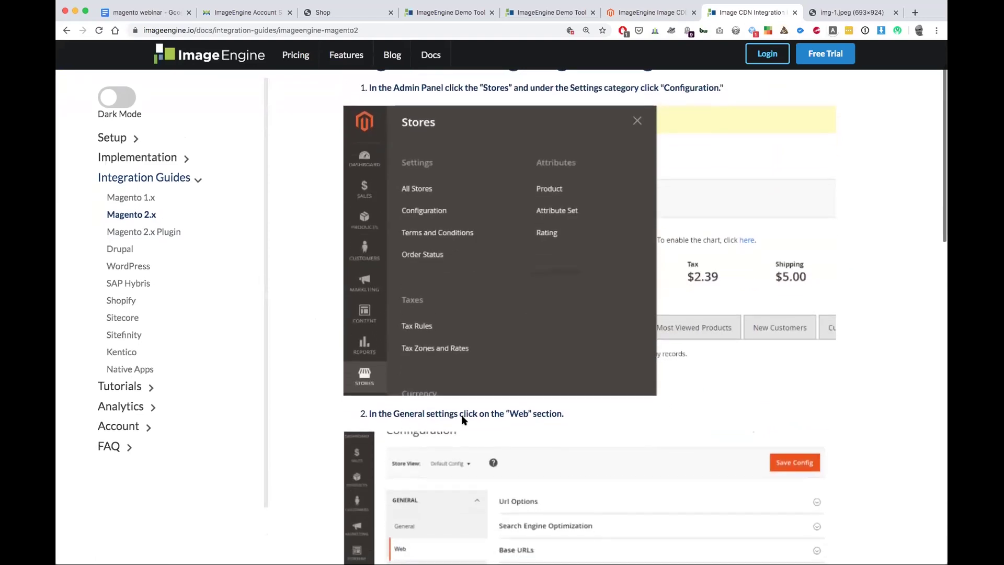
pyautogui.scroll(-4, 429, 408)
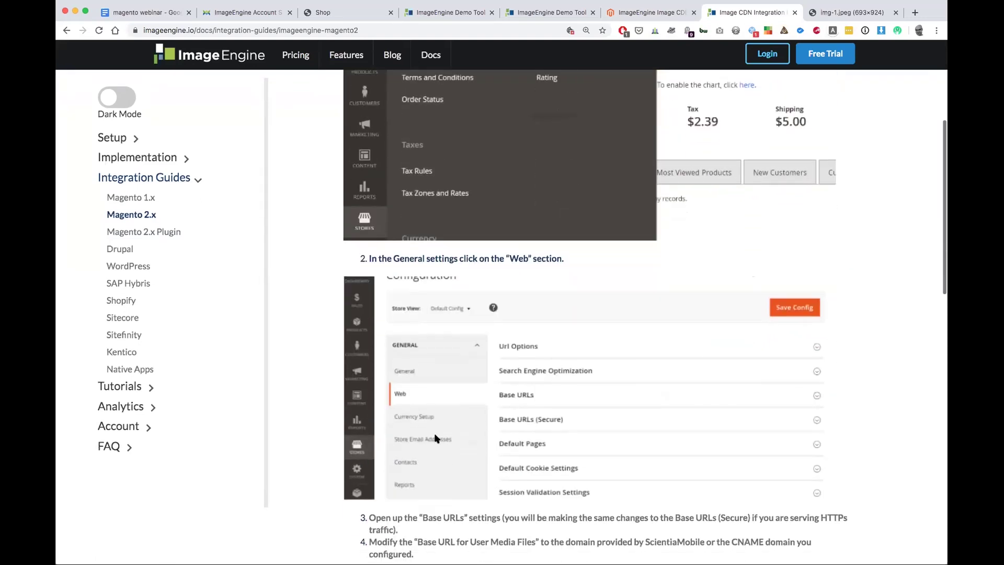
pyautogui.scroll(-3, 486, 399)
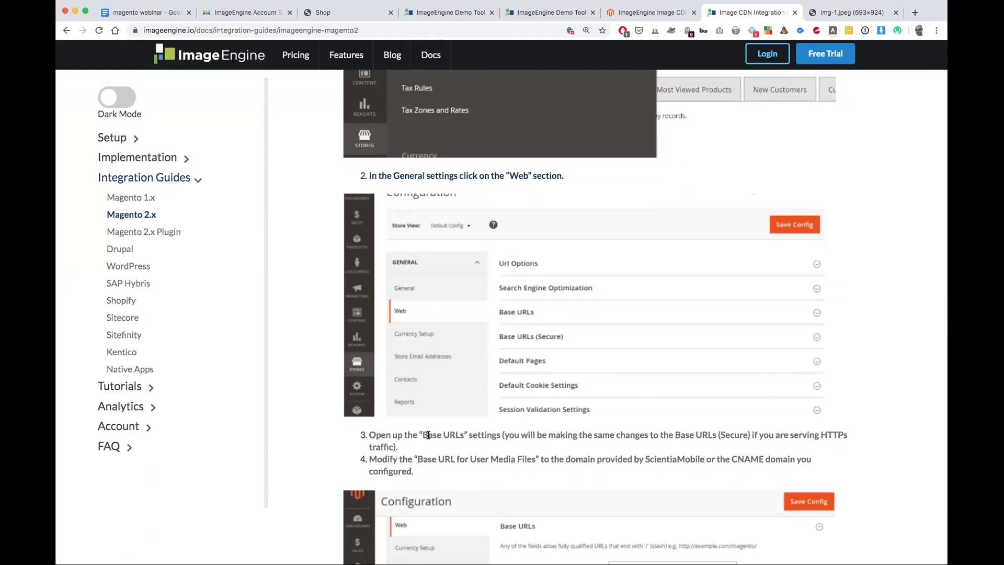
pyautogui.moveTo(423, 435); pyautogui.dragTo(467, 435)
# - Highlight 'Base URL for User Media Files' in step 4
pyautogui.scroll(-1, 443, 451)
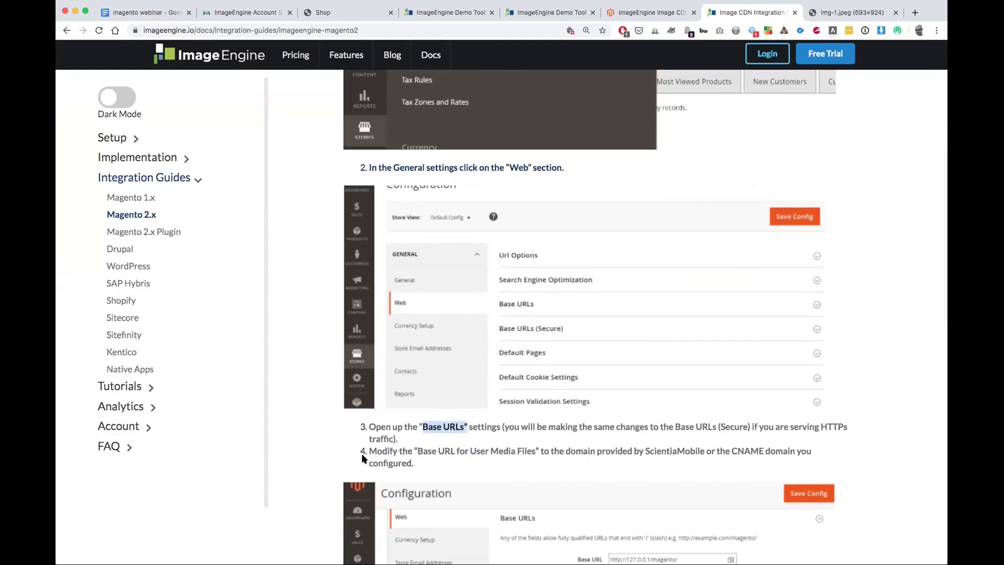
pyautogui.scroll(-5, 360, 456)
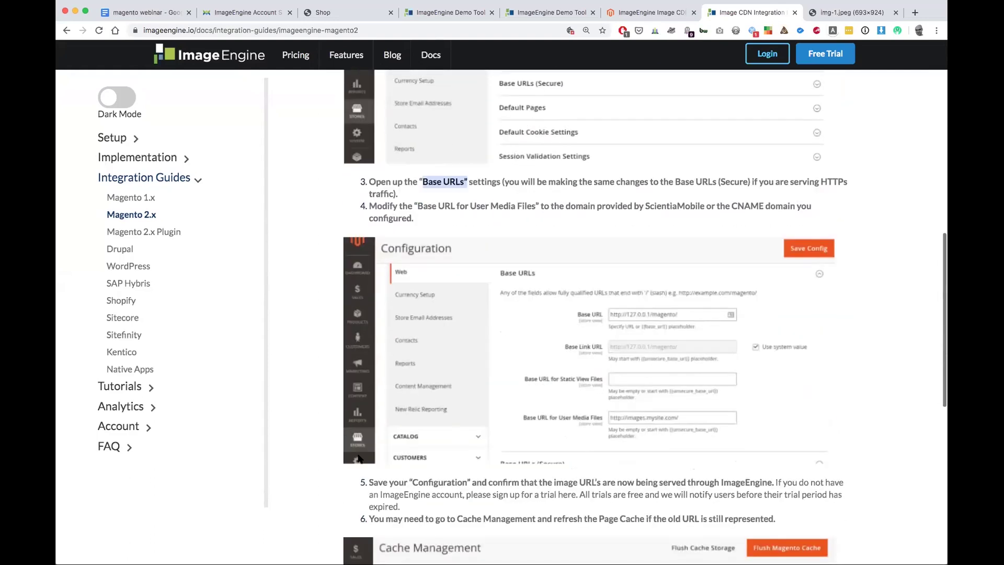
pyautogui.click(429, 201)
pyautogui.moveTo(429, 201); pyautogui.dragTo(482, 216)
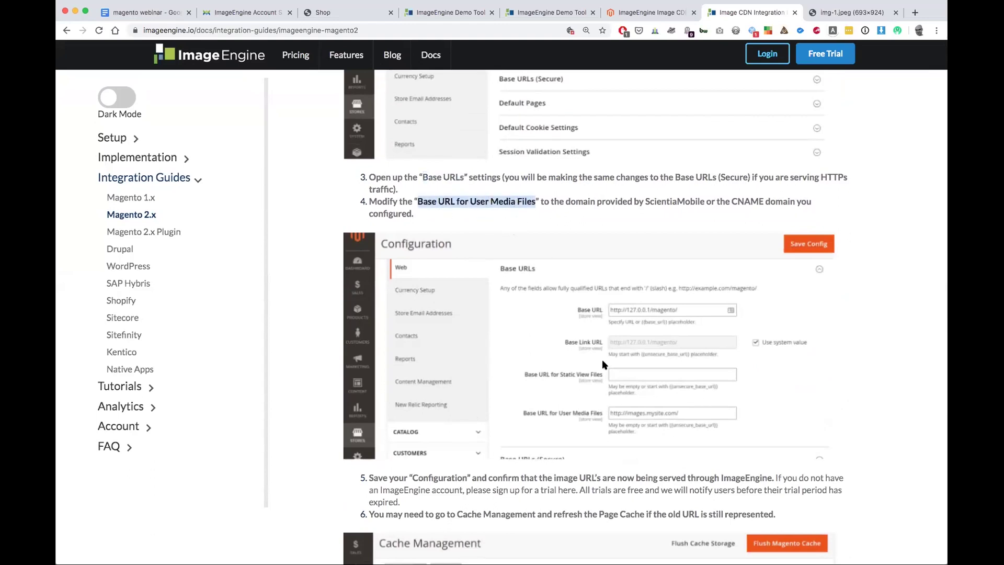
pyautogui.scroll(-1, 567, 424)
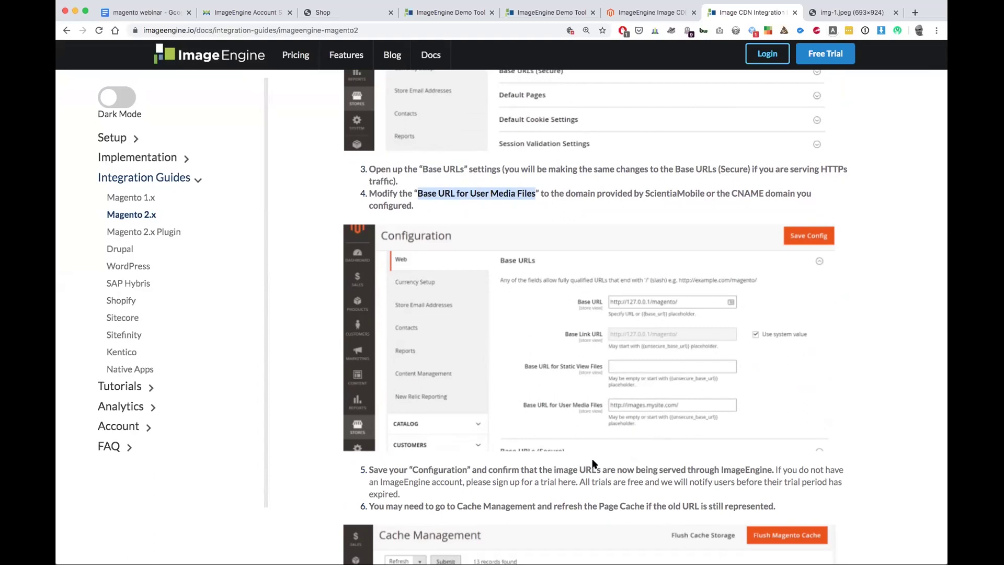
pyautogui.scroll(-2, 593, 463)
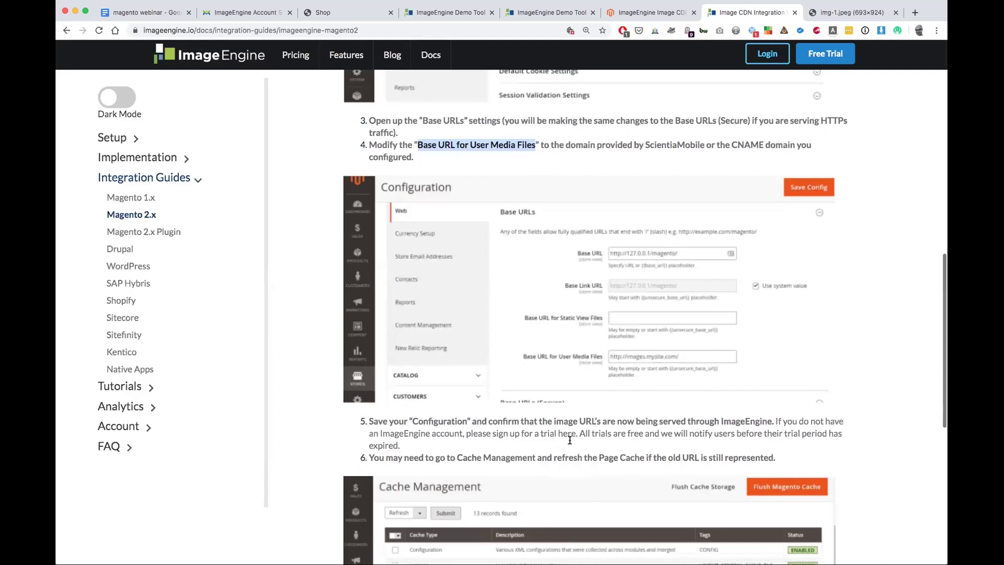
pyautogui.scroll(-1, 569, 440)
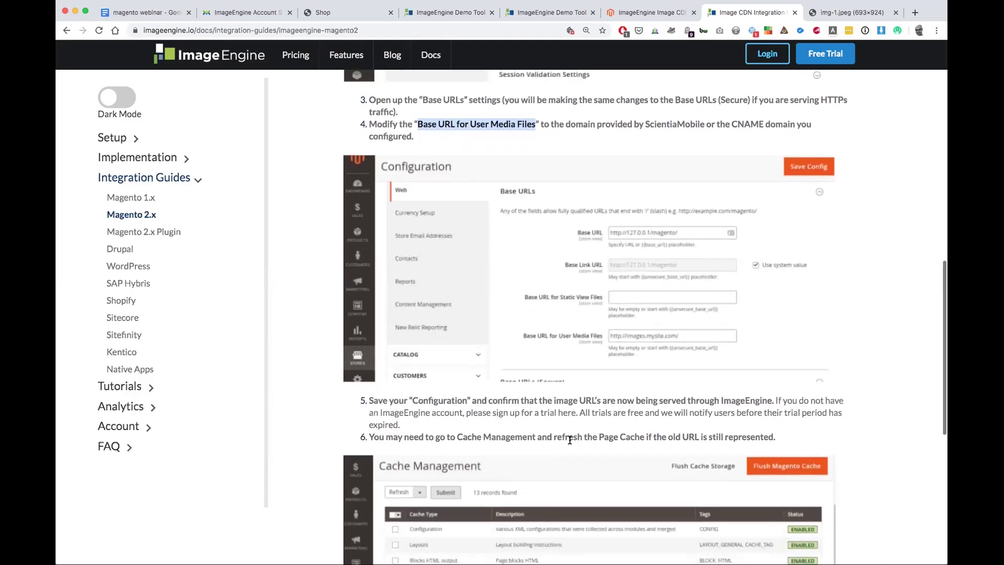
pyautogui.scroll(-4, 569, 441)
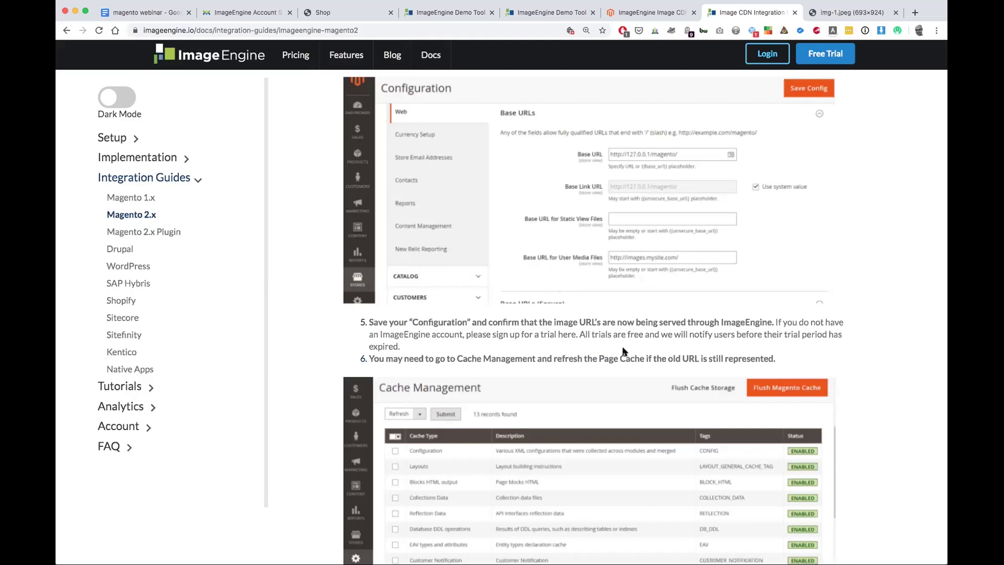
pyautogui.scroll(-5, 617, 350)
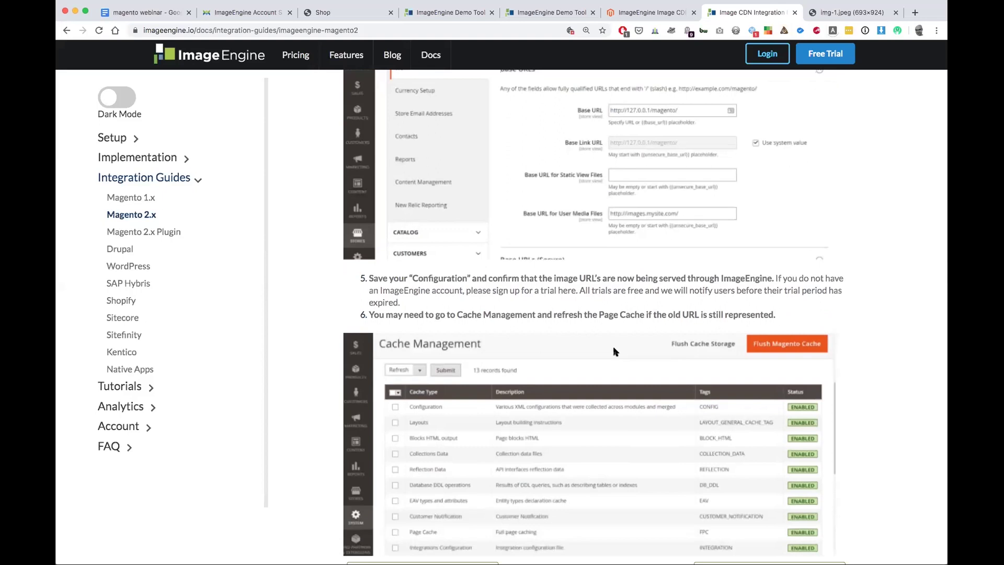
pyautogui.scroll(-2, 604, 348)
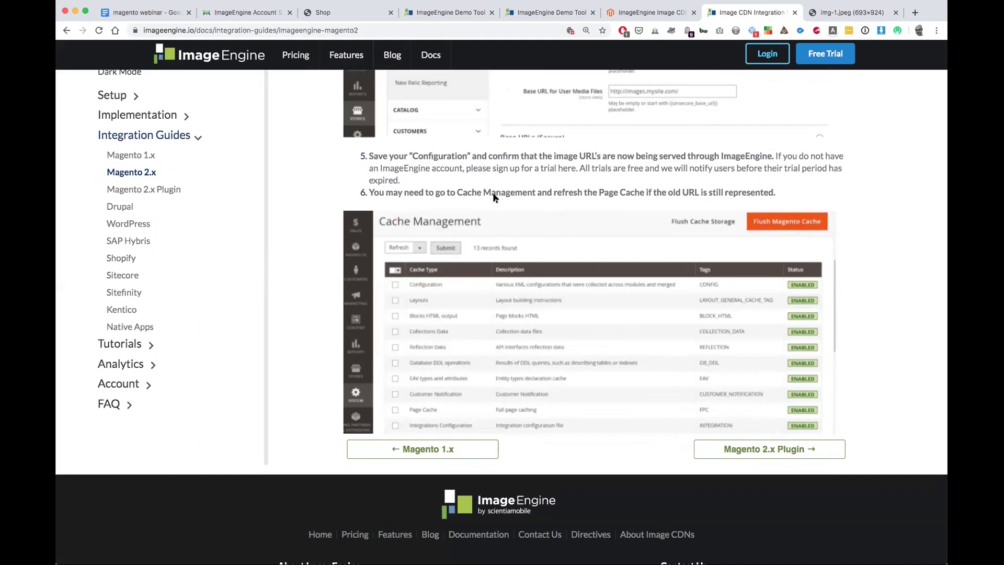
# - In the ImageEngine account tab, load the imageengine.io home page from the address bar
pyautogui.click(223, 17)
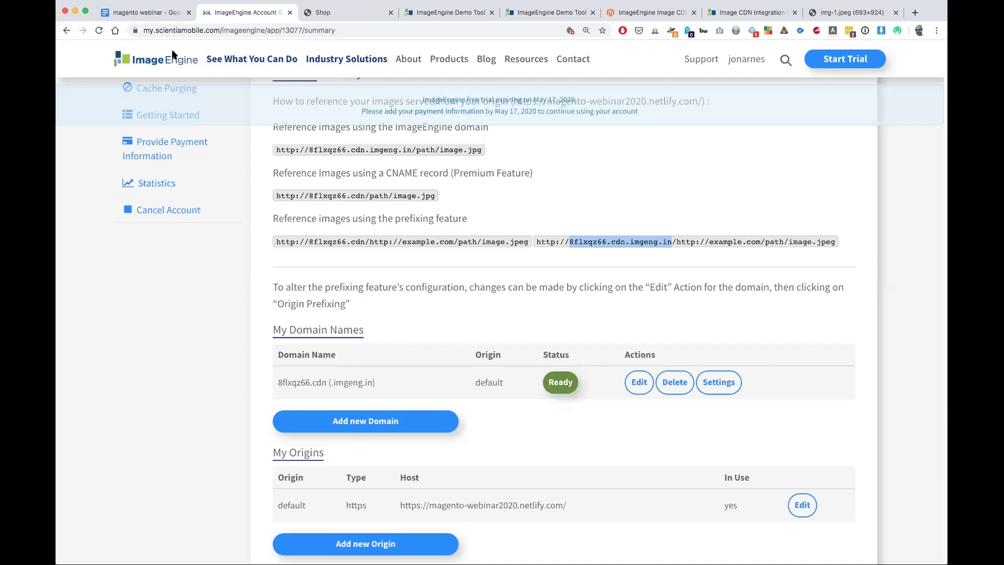
pyautogui.click(205, 32)
pyautogui.write('imageengine.io')
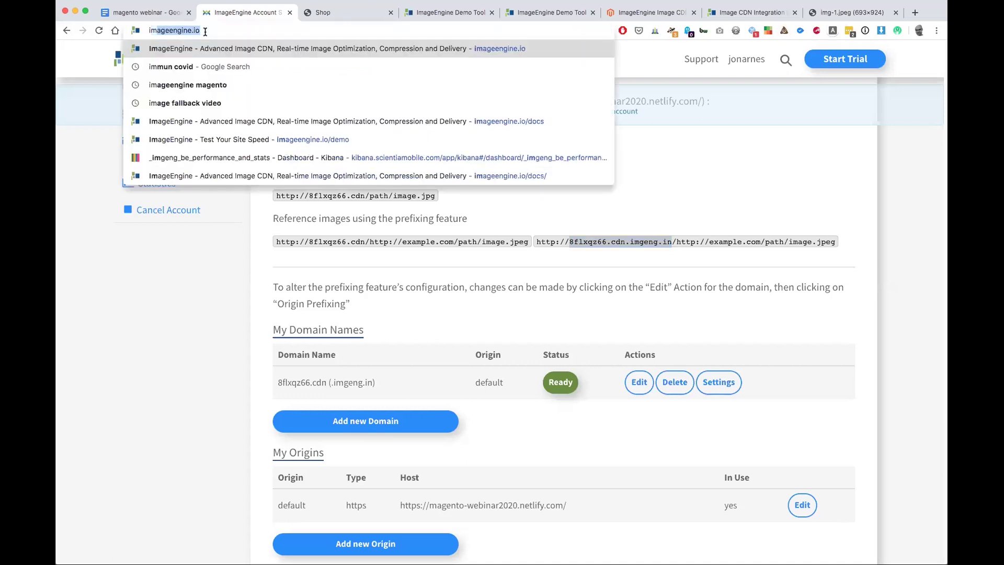
pyautogui.press('Return')
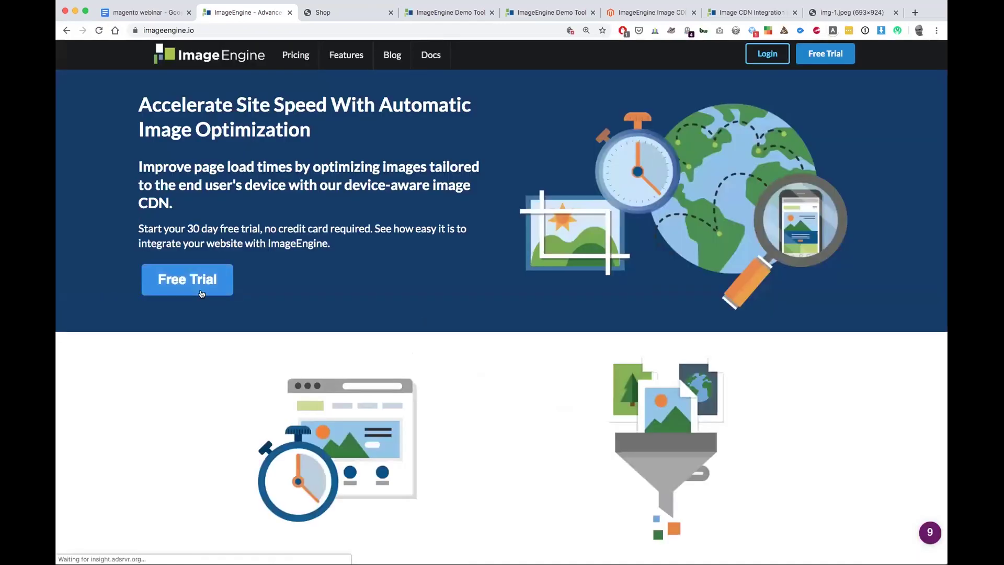
# - Open the Free Trial signup form, view its website field, and close it unsubmitted
pyautogui.click(206, 292)
pyautogui.click(443, 304)
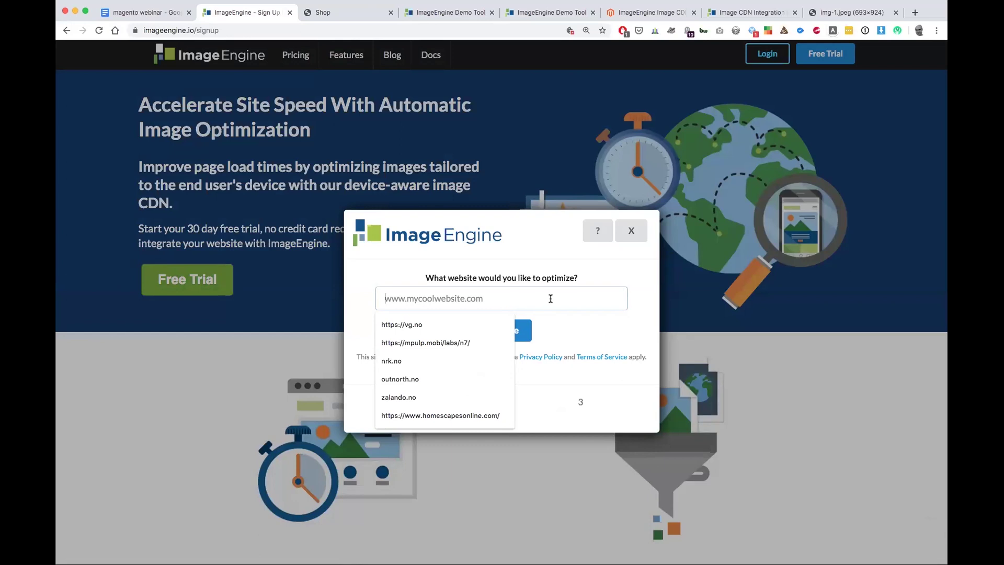
pyautogui.click(544, 270)
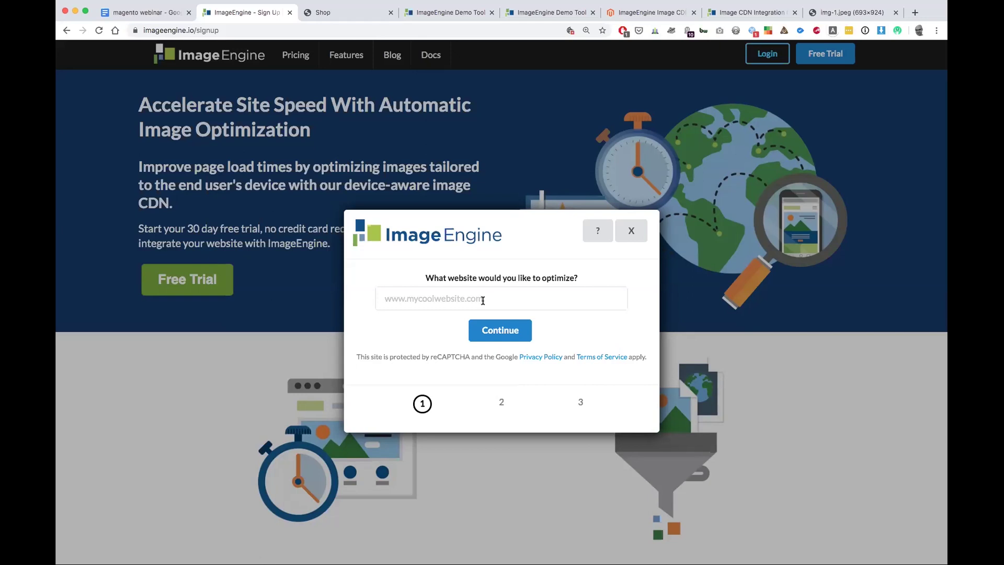
pyautogui.click(631, 233)
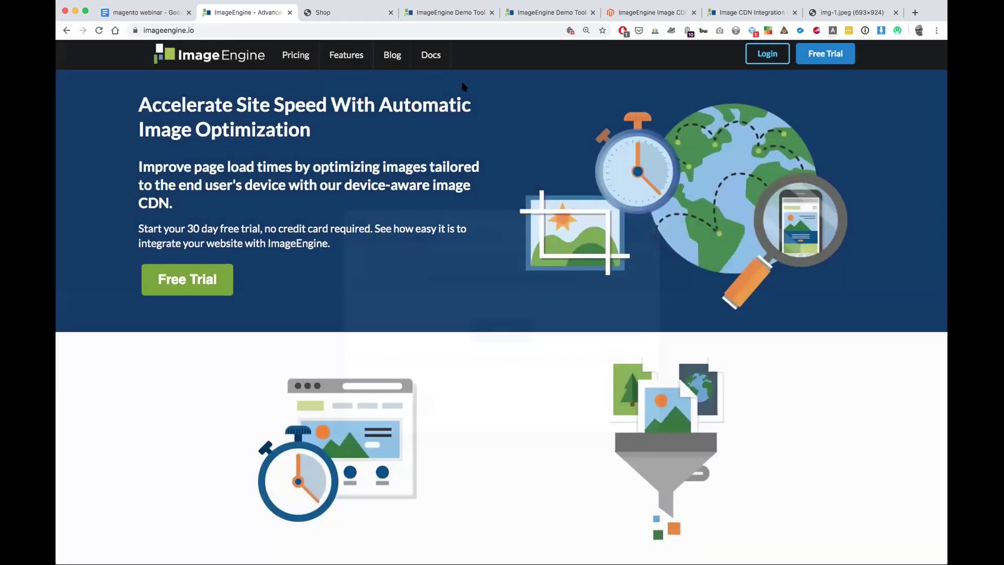
# - Go from Docs through the Quick Start Guide to the Control Panel page's Origins / Web location section
pyautogui.click(433, 62)
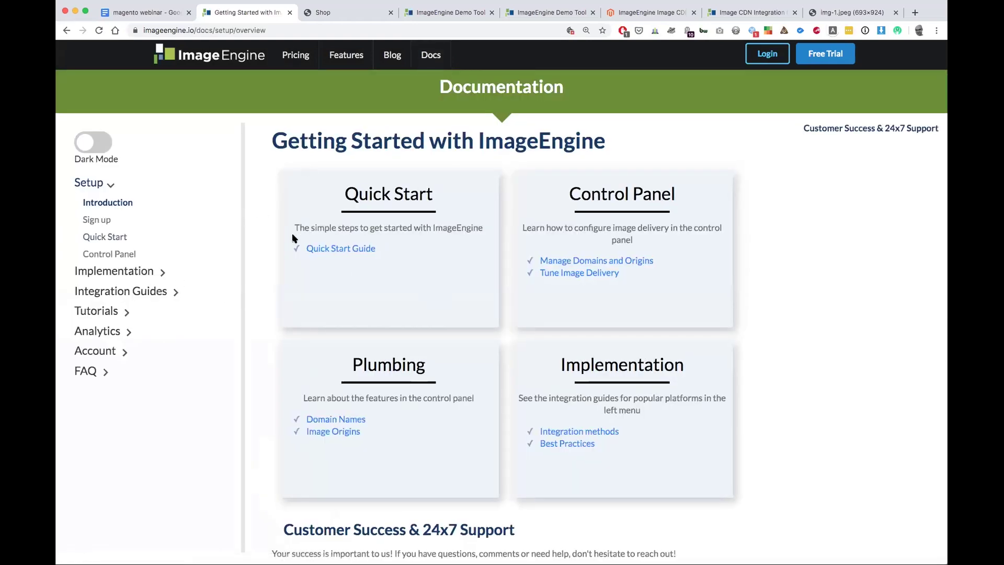
pyautogui.click(343, 249)
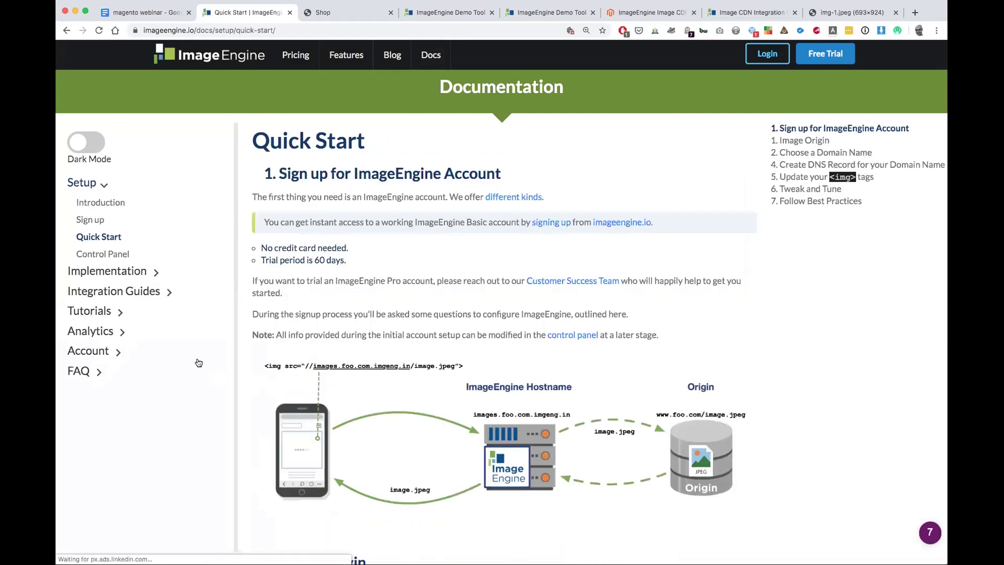
pyautogui.click(105, 255)
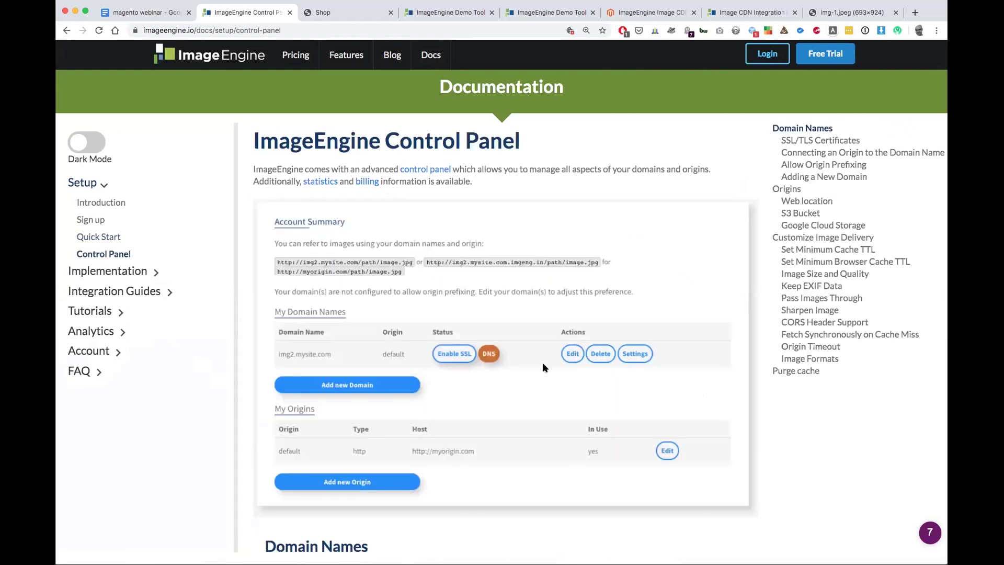
pyautogui.scroll(-3, 543, 367)
pyautogui.scroll(-20, 542, 362)
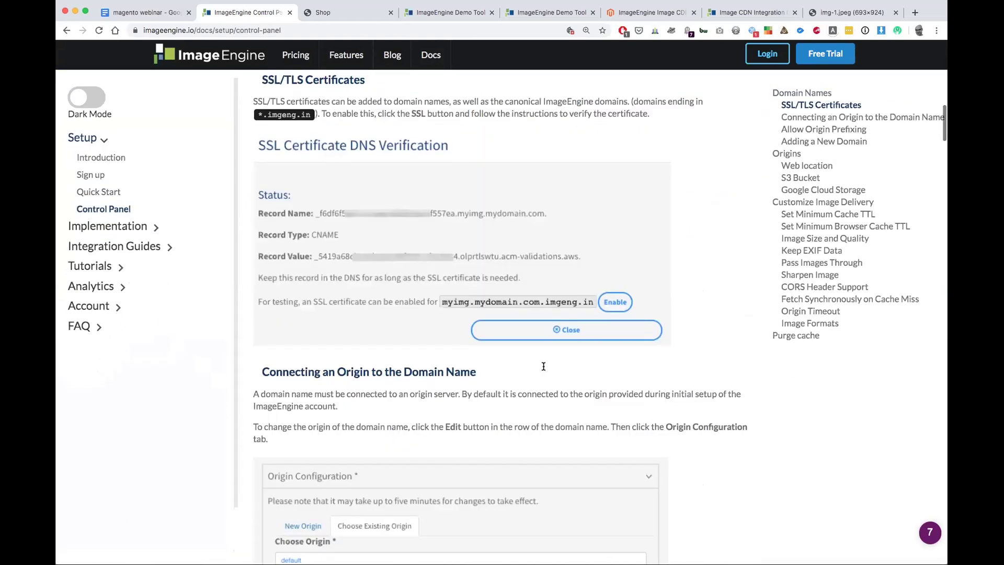
pyautogui.scroll(-15, 545, 370)
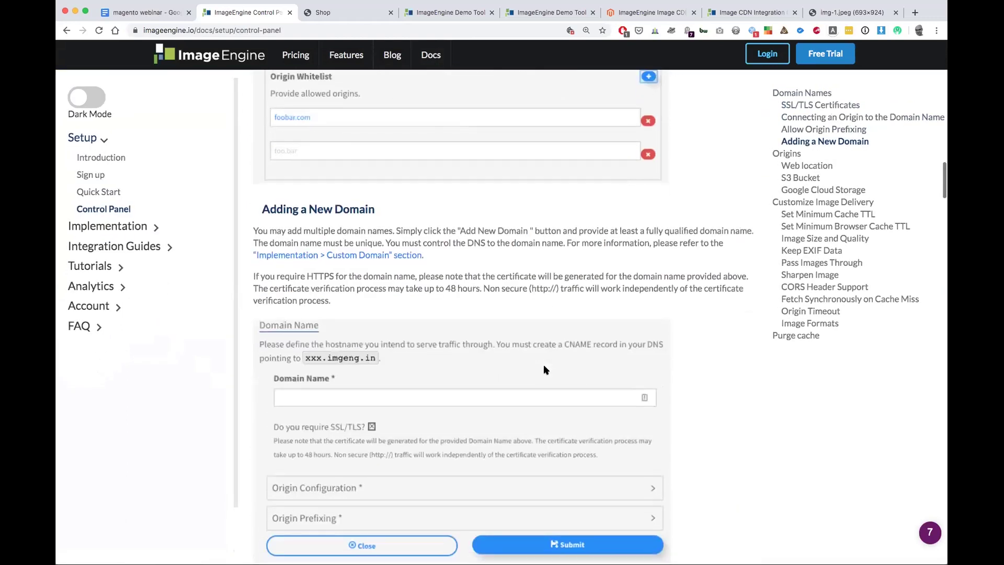
pyautogui.scroll(-3, 543, 365)
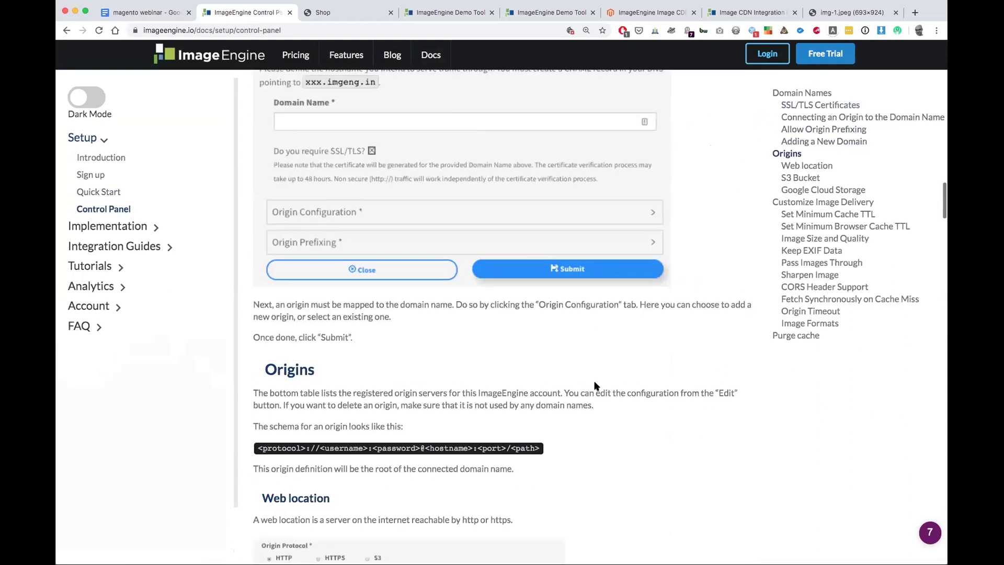
pyautogui.scroll(1, 404, 230)
pyautogui.scroll(-5, 432, 341)
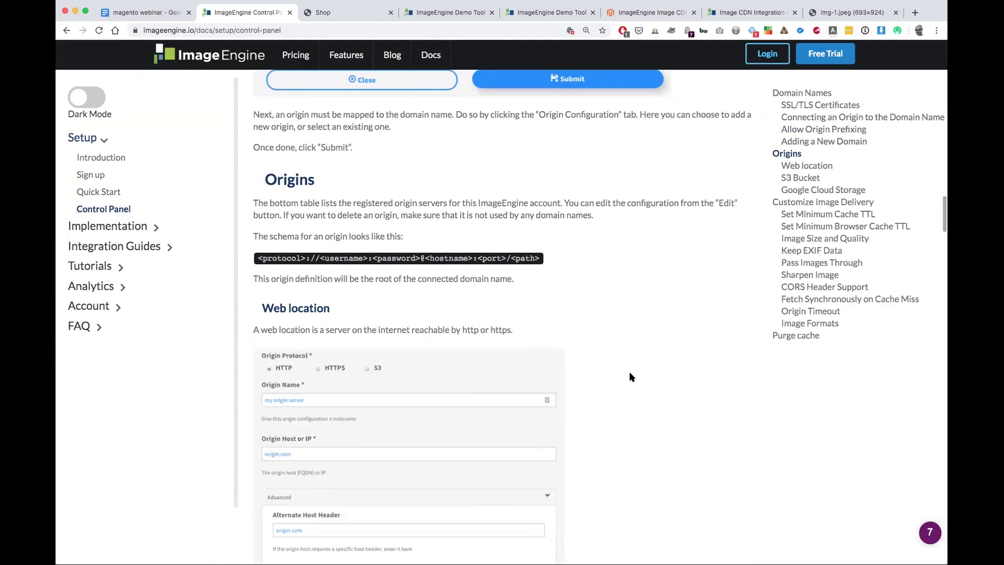